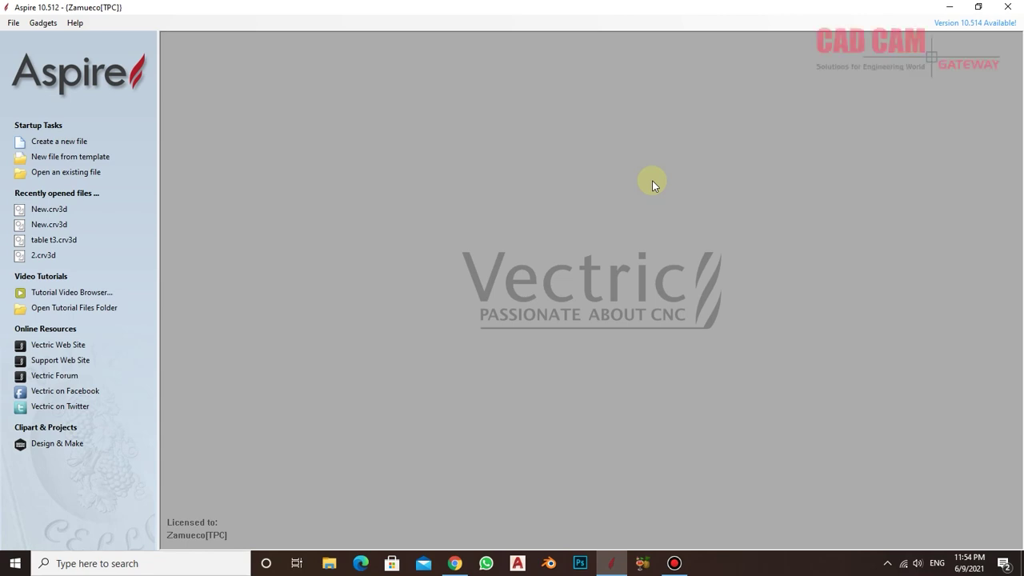
- Create a new job with the material set to 500 mm wide by 500 mm high, and accept it
{"action": "left_click", "coordinate": [64, 144]}
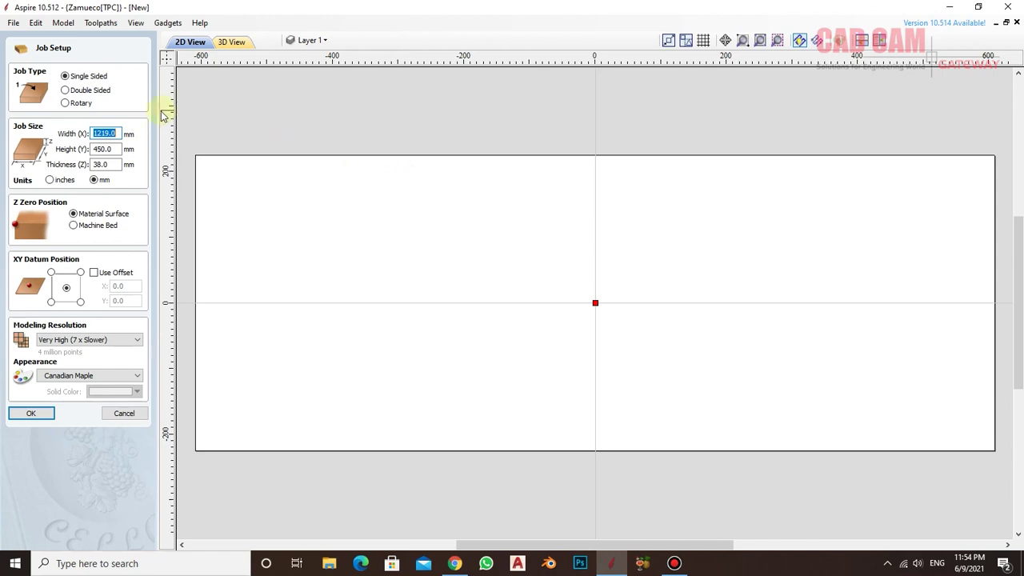
{"action": "type", "text": "500"}
{"action": "key", "text": "Tab"}
{"action": "type", "text": "500"}
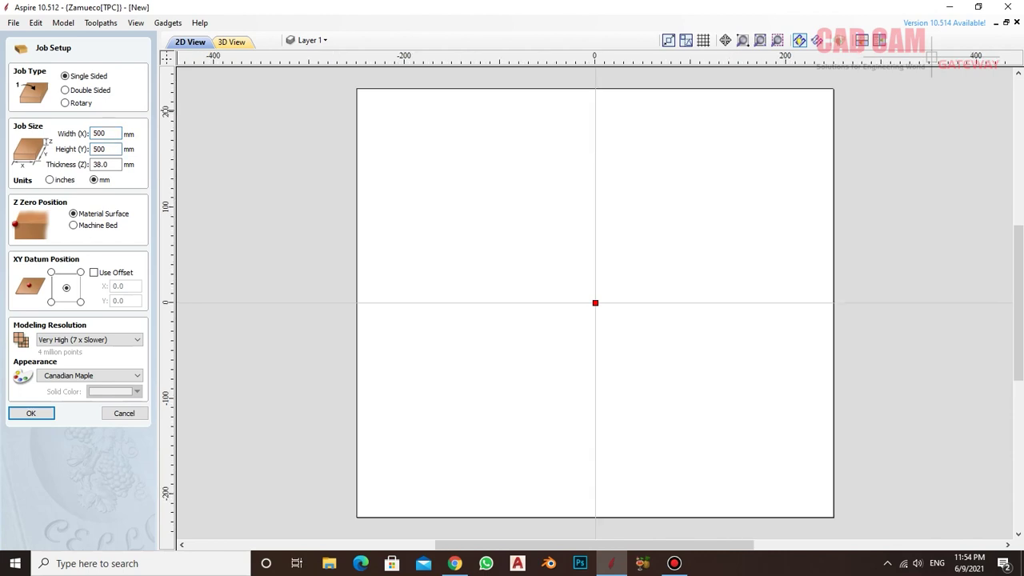
{"action": "key", "text": "Return"}
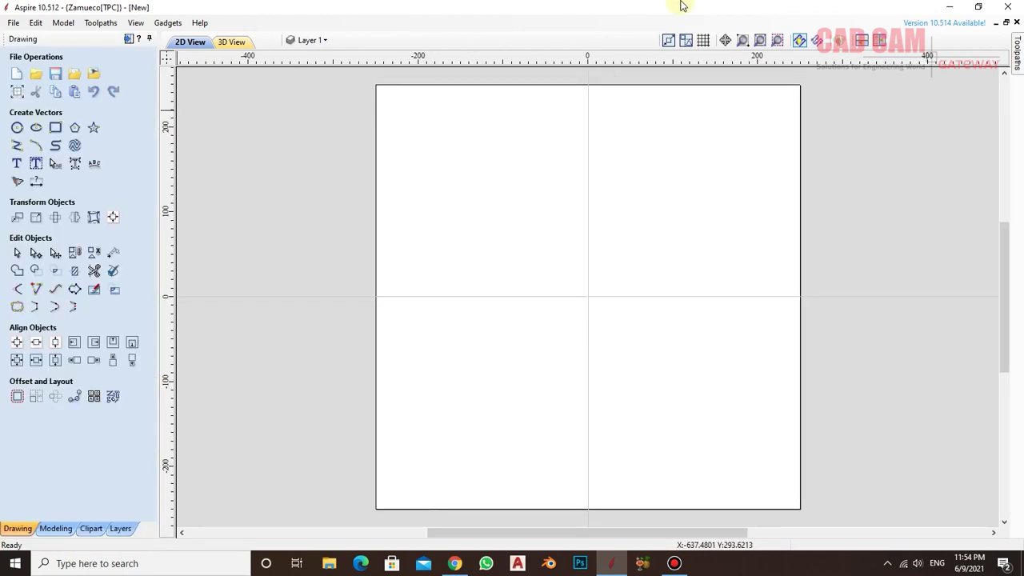
- Open the Tool Database from the Toolpaths tab after closing the 2D Profile Toolpath form
{"action": "left_click", "coordinate": [130, 39]}
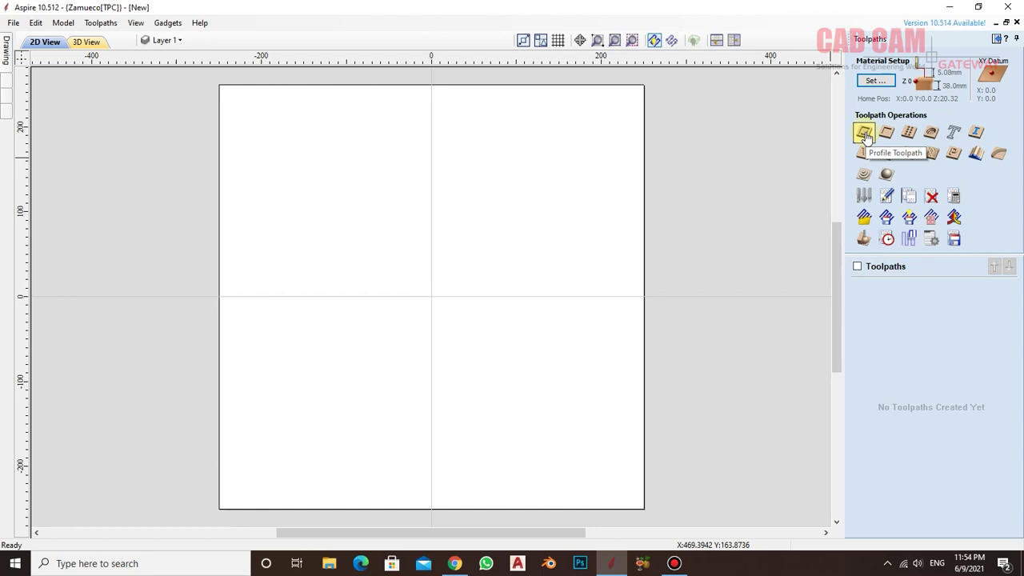
{"action": "left_click", "coordinate": [864, 134]}
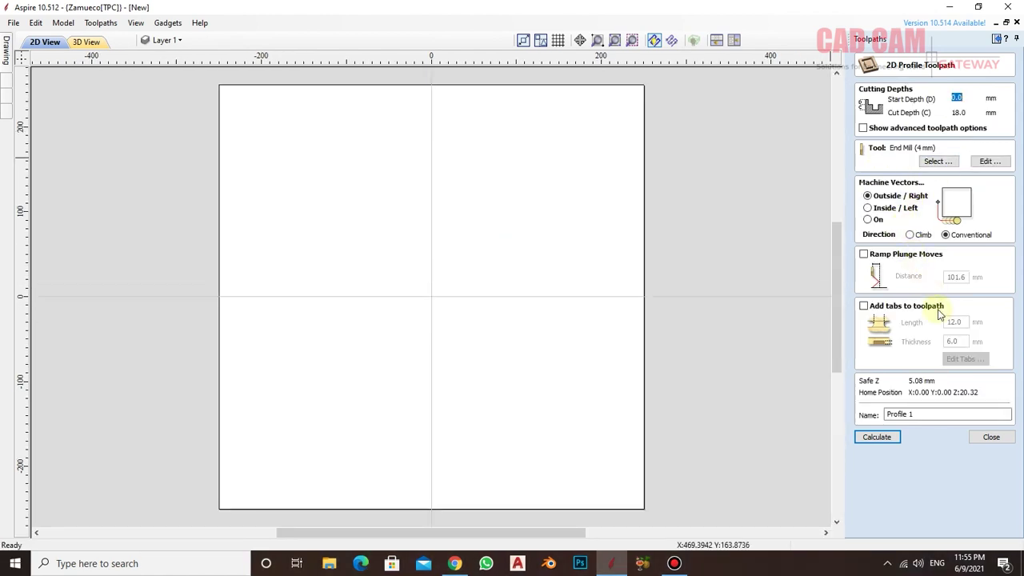
{"action": "left_click", "coordinate": [991, 437]}
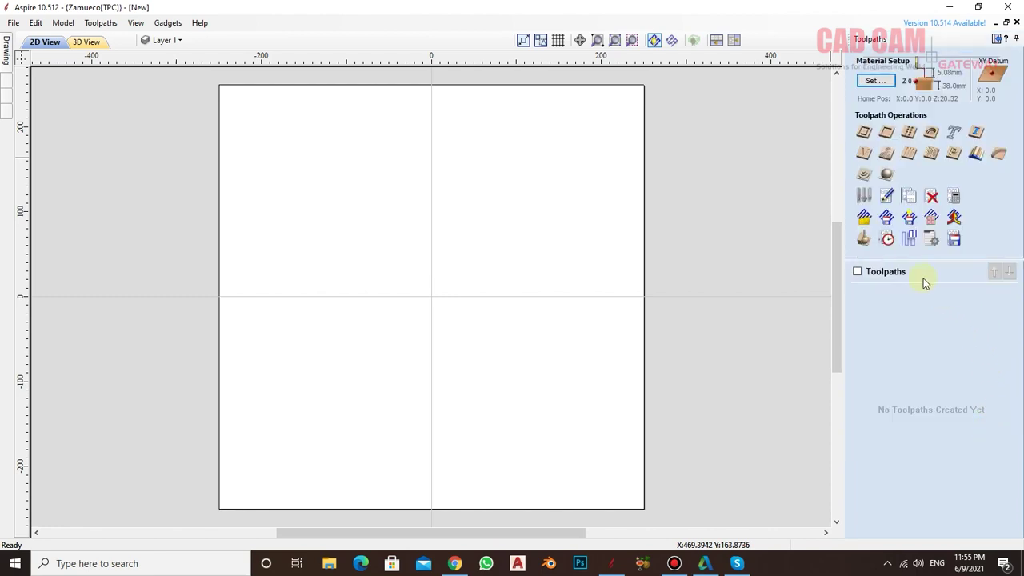
{"action": "left_click", "coordinate": [864, 198]}
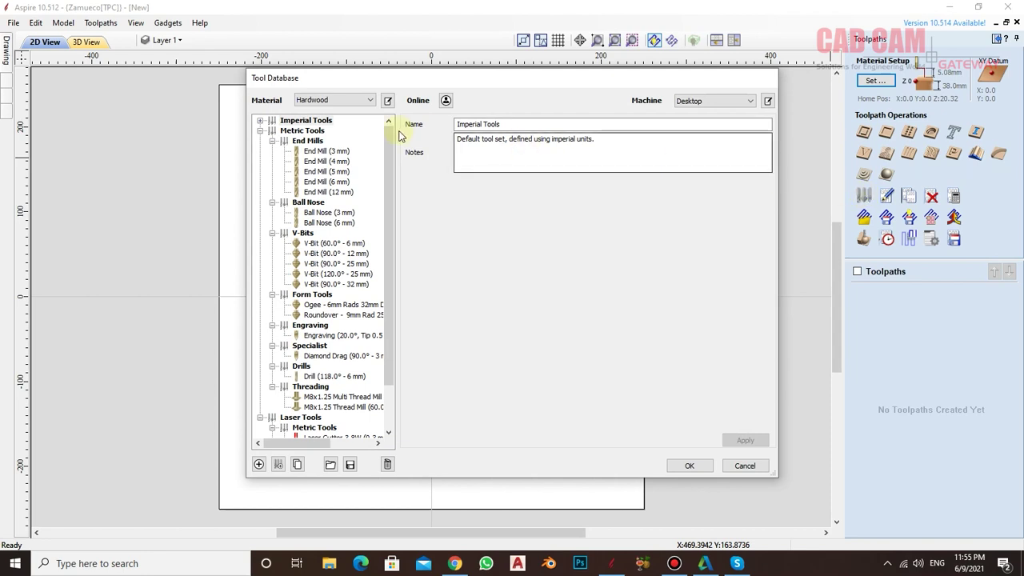
- Select End Mill (3 mm) under Metric Tools to show its stored settings
{"action": "left_click", "coordinate": [318, 150]}
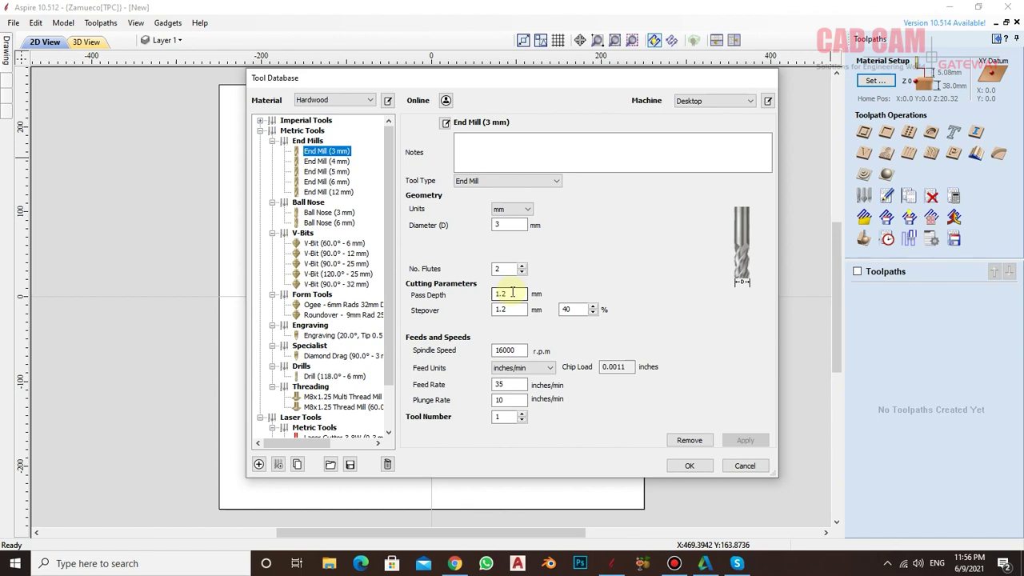
- Change the 3 mm end mill's pass depth from 1.2 mm to 1.5 mm
{"action": "left_click", "coordinate": [508, 226]}
{"action": "key", "text": "Tab"}
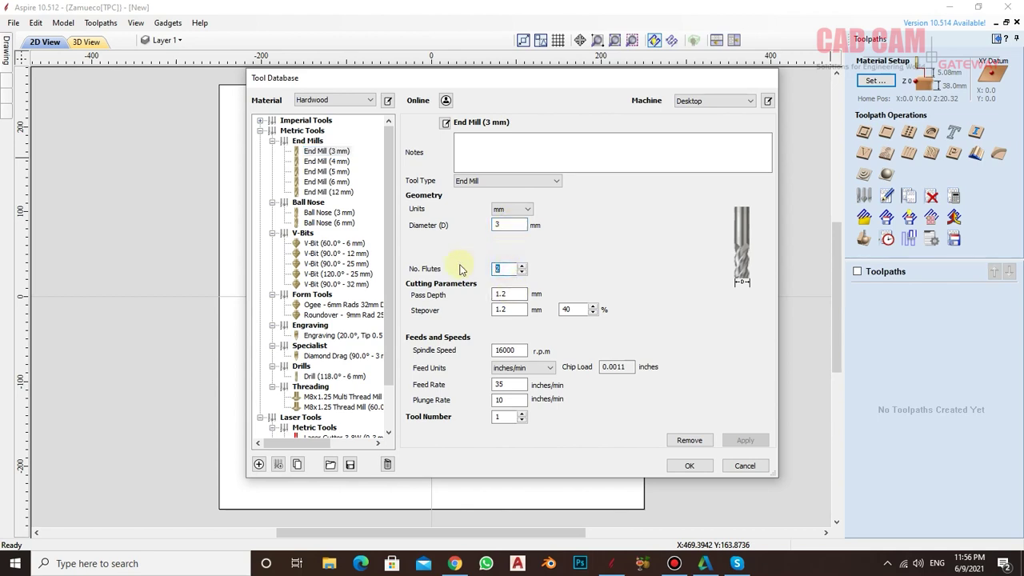
{"action": "key", "text": "Tab"}
{"action": "type", "text": "1.5"}
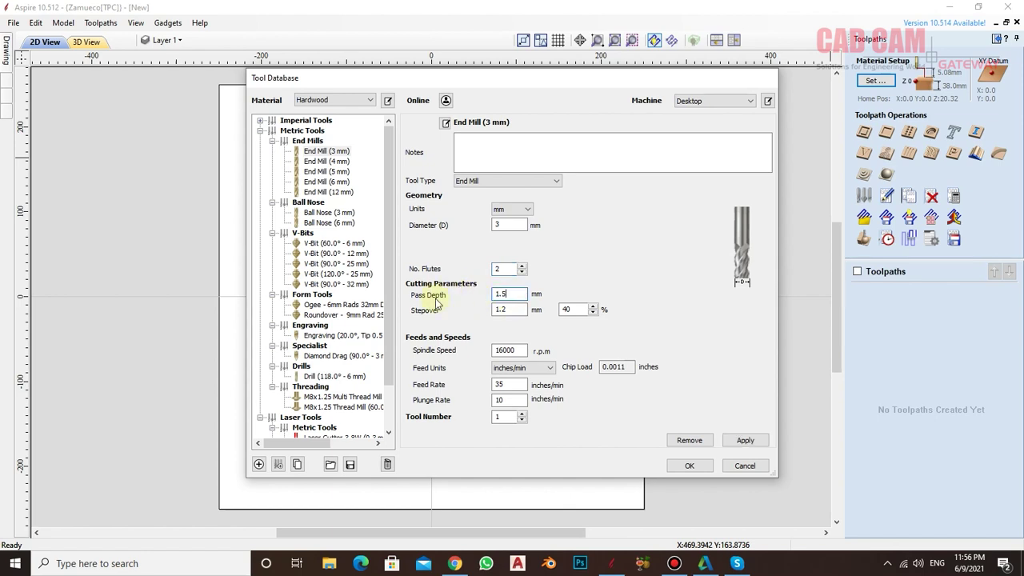
{"action": "key", "text": "Tab"}
{"action": "left_click", "coordinate": [573, 311]}
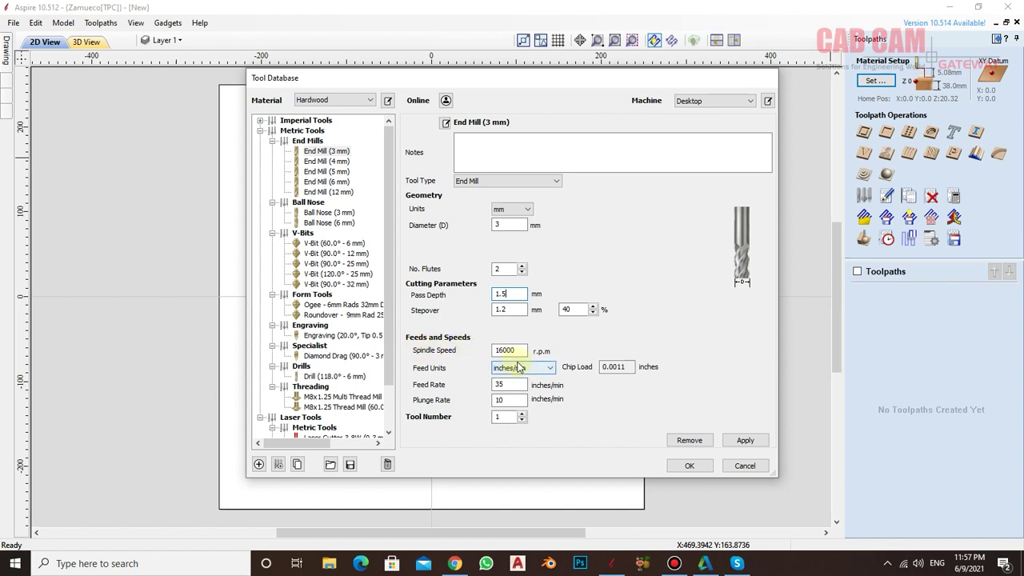
- Set the 3 mm end mill's spindle speed to 18000 rpm, keeping feed units in inches/min
{"action": "left_click_drag", "start_coordinate": [518, 349], "coordinate": [490, 349]}
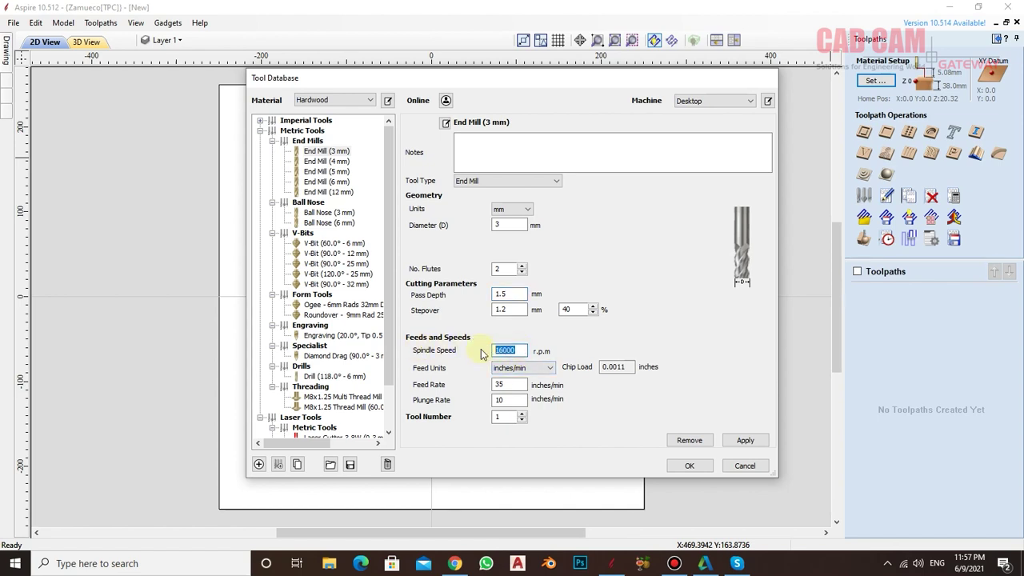
{"action": "type", "text": "18000"}
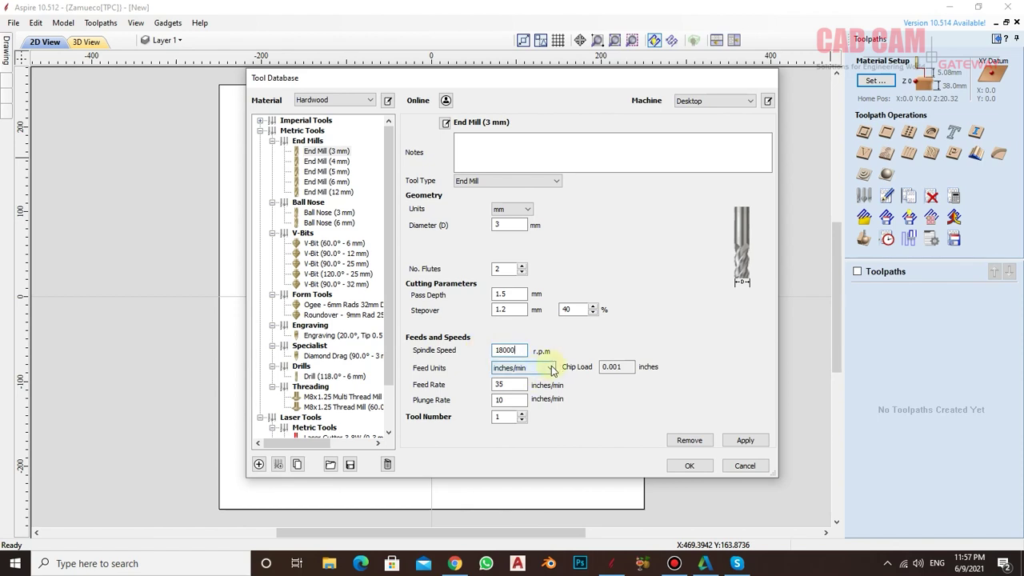
{"action": "left_click", "coordinate": [552, 370]}
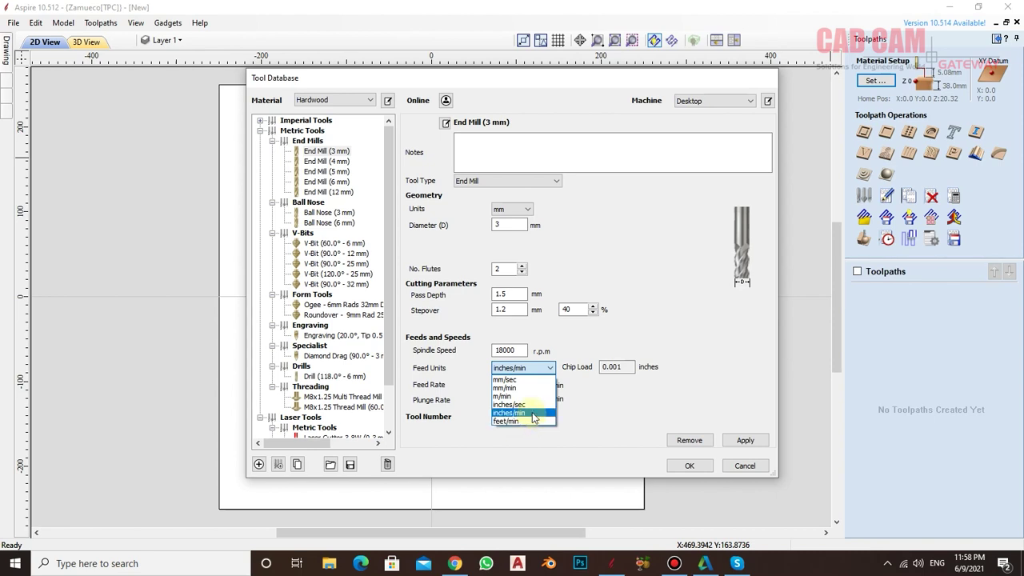
{"action": "left_click", "coordinate": [534, 414]}
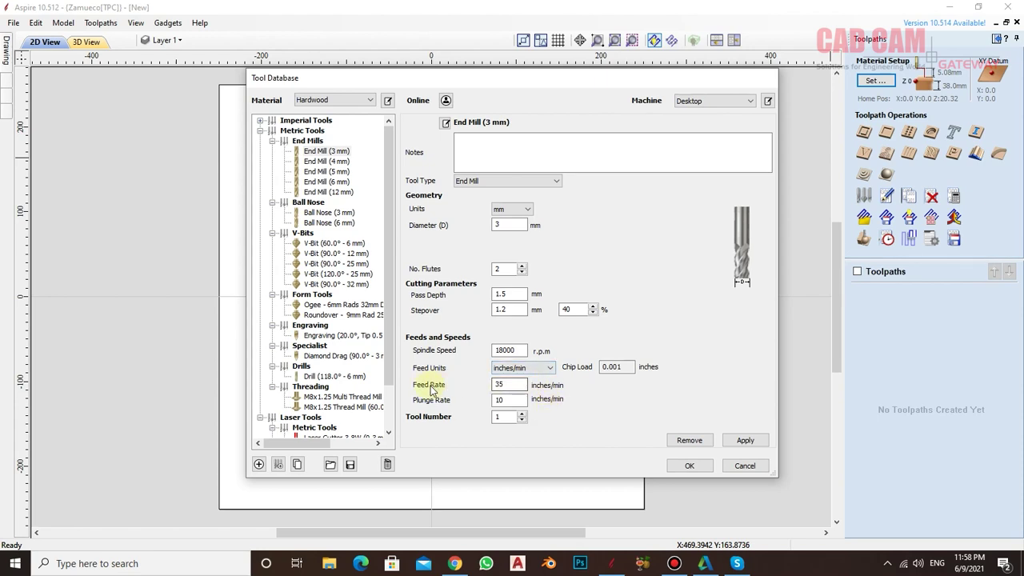
{"action": "left_click", "coordinate": [506, 384]}
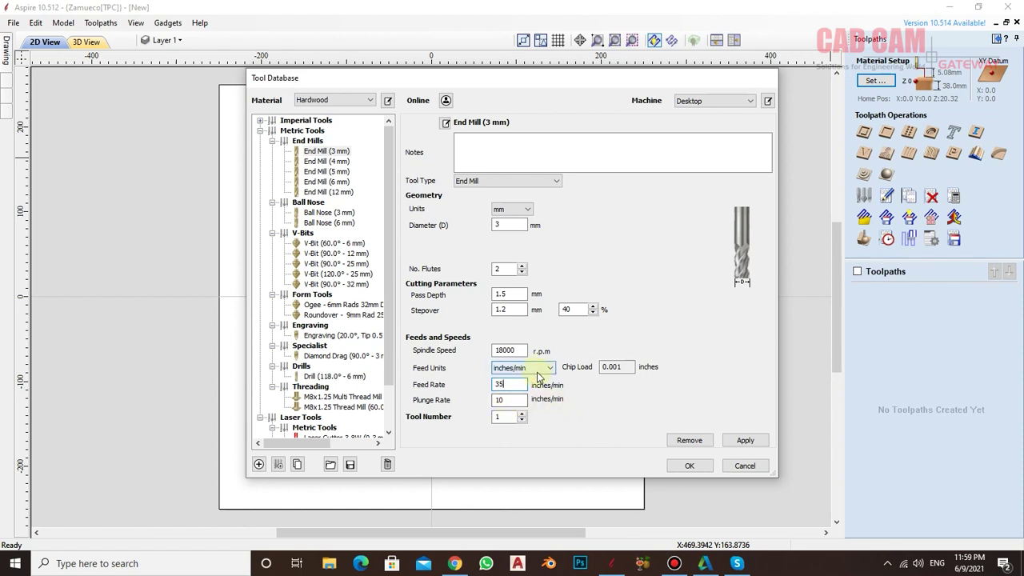
- Switch feed units to mm/sec and back to inches/min, leaving feed 35.001 and plunge 9.999
{"action": "left_click", "coordinate": [540, 368]}
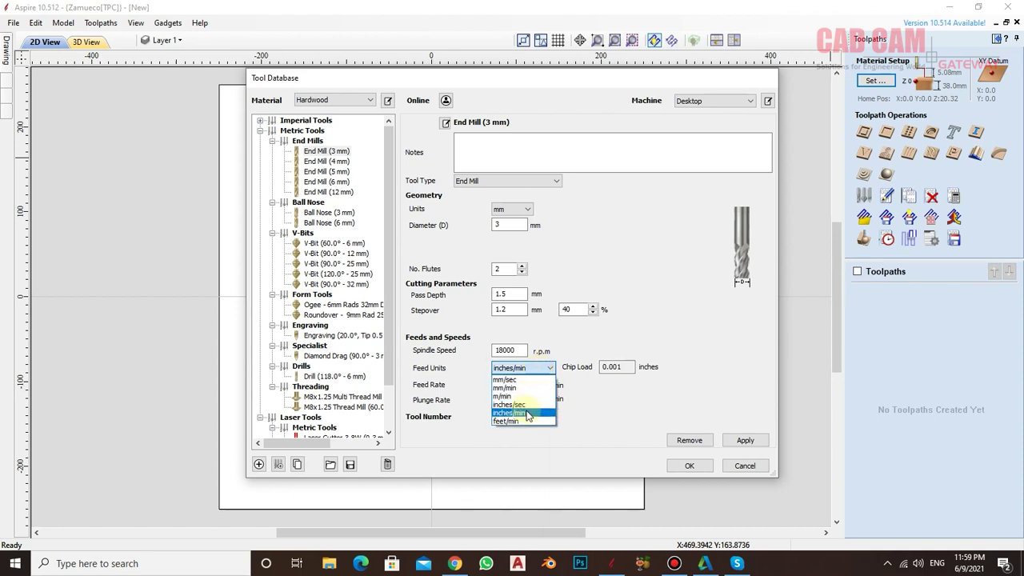
{"action": "left_click", "coordinate": [528, 379]}
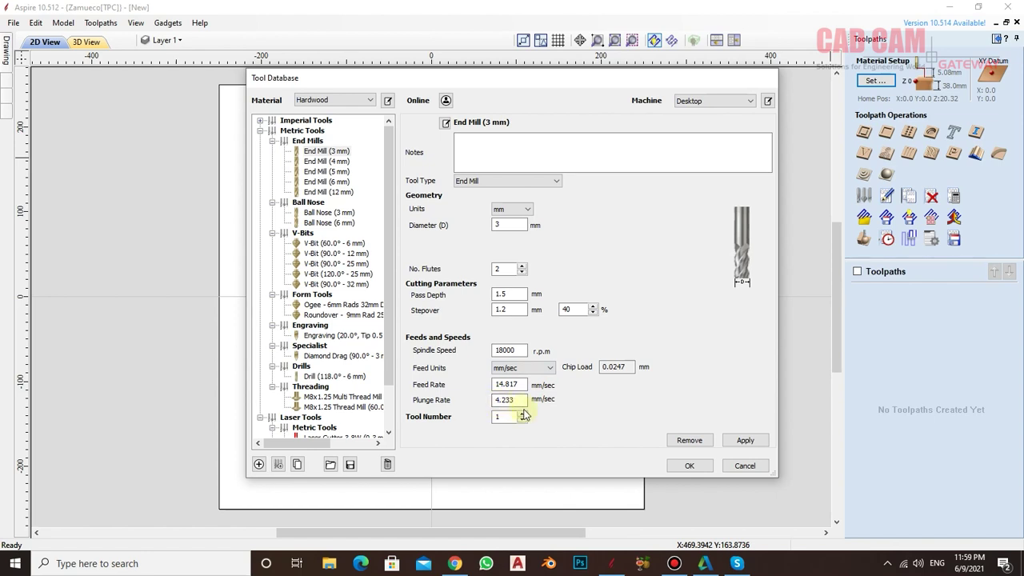
{"action": "left_click", "coordinate": [512, 401]}
{"action": "left_click", "coordinate": [519, 368]}
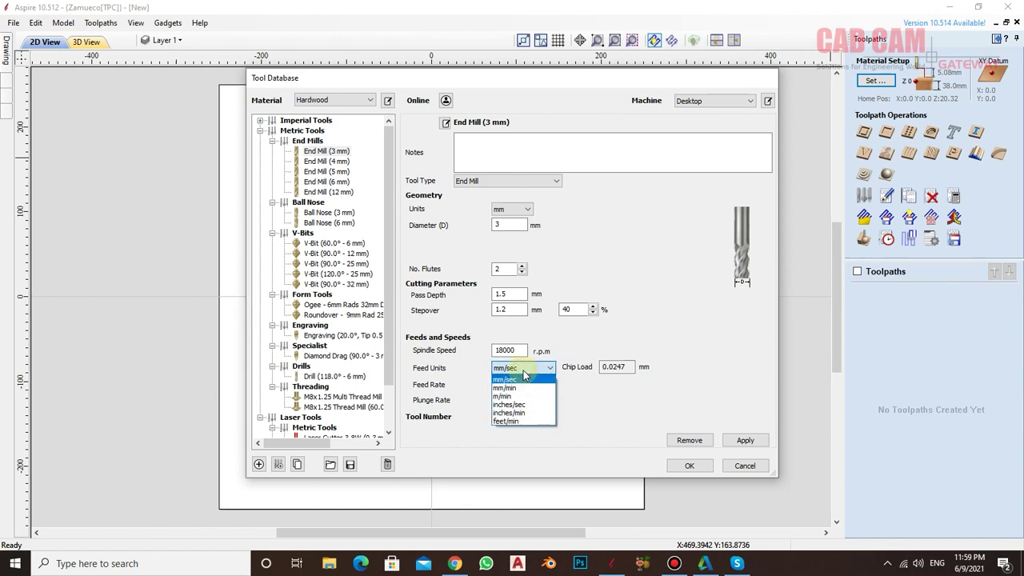
{"action": "left_click", "coordinate": [519, 412]}
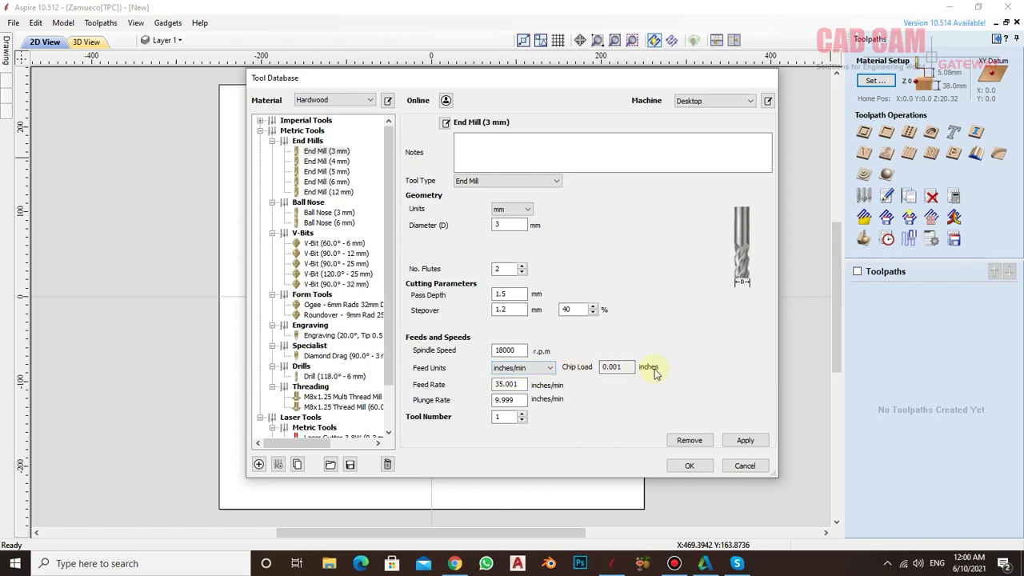
- Check the 3 mm end mill's diameter value and its feed units setting
{"action": "left_click", "coordinate": [504, 225]}
{"action": "left_click", "coordinate": [552, 369]}
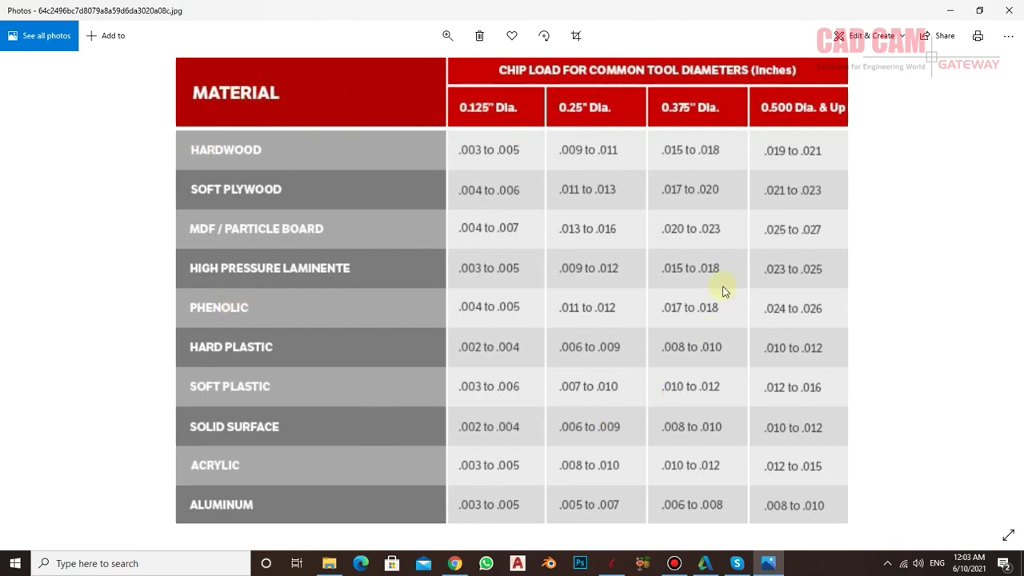
- Advance Photos to the metric chip-load table image
{"action": "key", "text": "Right"}
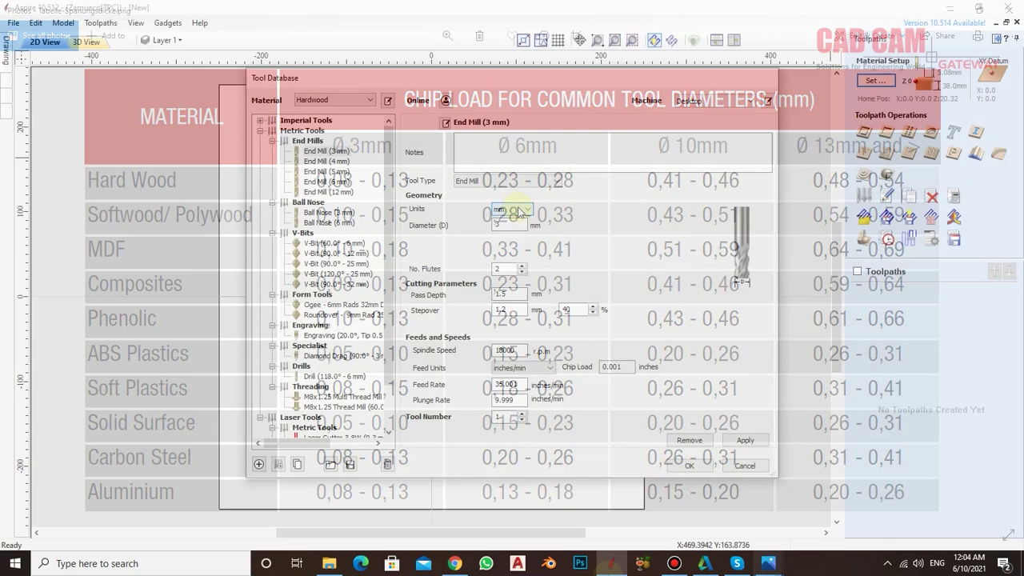
{"action": "left_click", "coordinate": [509, 226]}
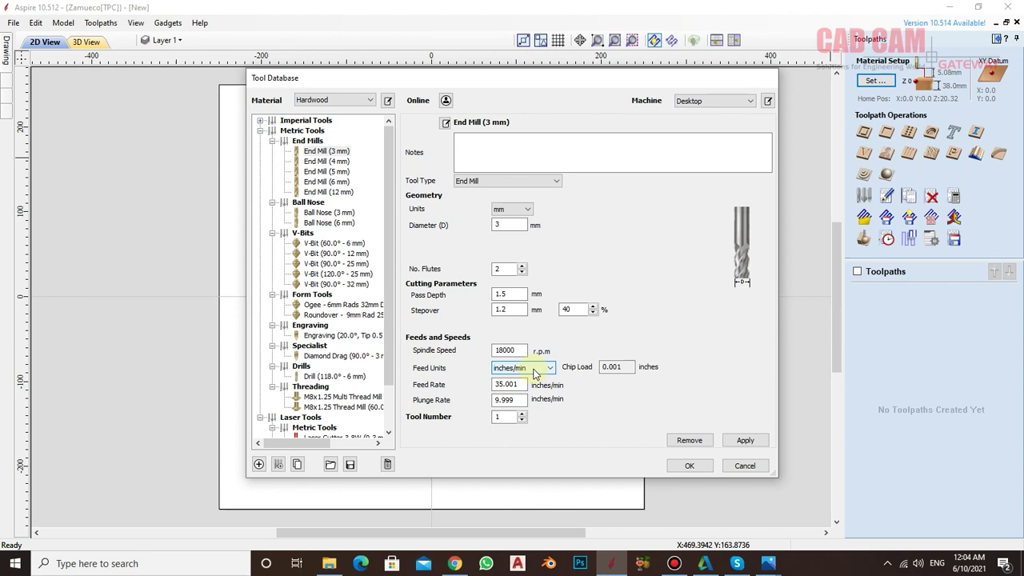
{"action": "left_click", "coordinate": [512, 225]}
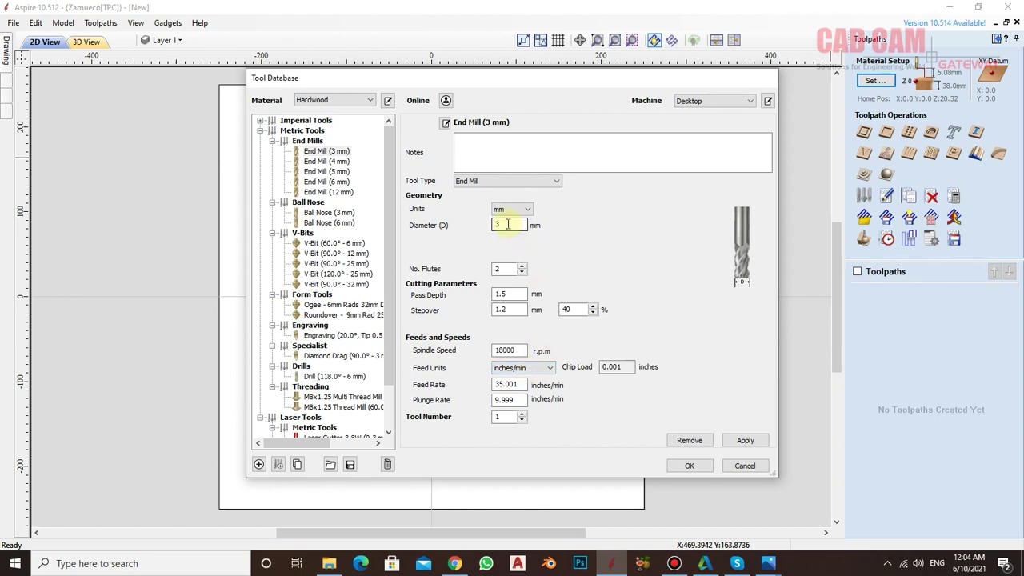
{"action": "left_click", "coordinate": [516, 209]}
{"action": "left_click", "coordinate": [516, 226]}
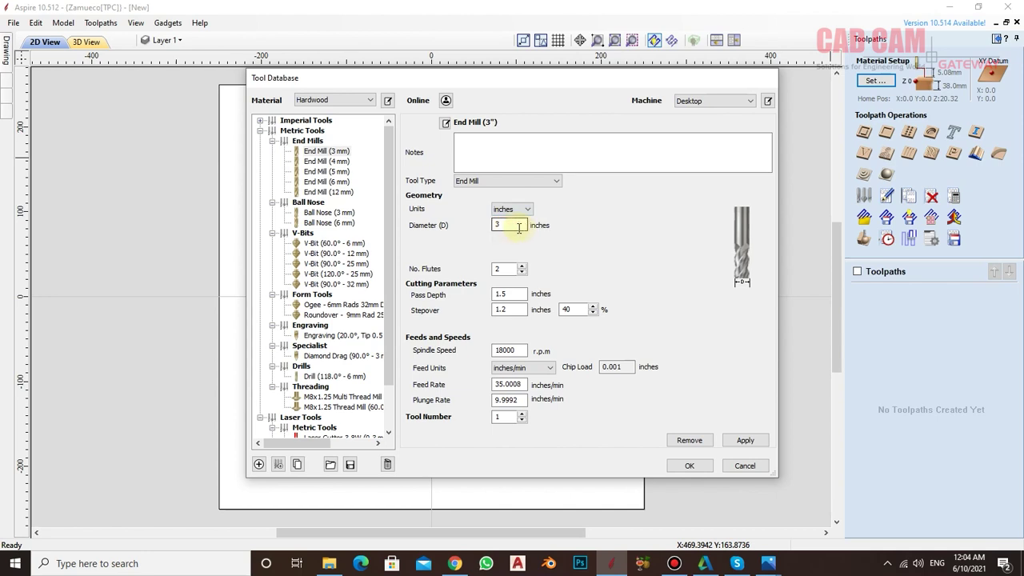
{"action": "left_click_drag", "start_coordinate": [516, 227], "coordinate": [469, 229]}
{"action": "type", "text": ".125"}
{"action": "left_click", "coordinate": [502, 294]}
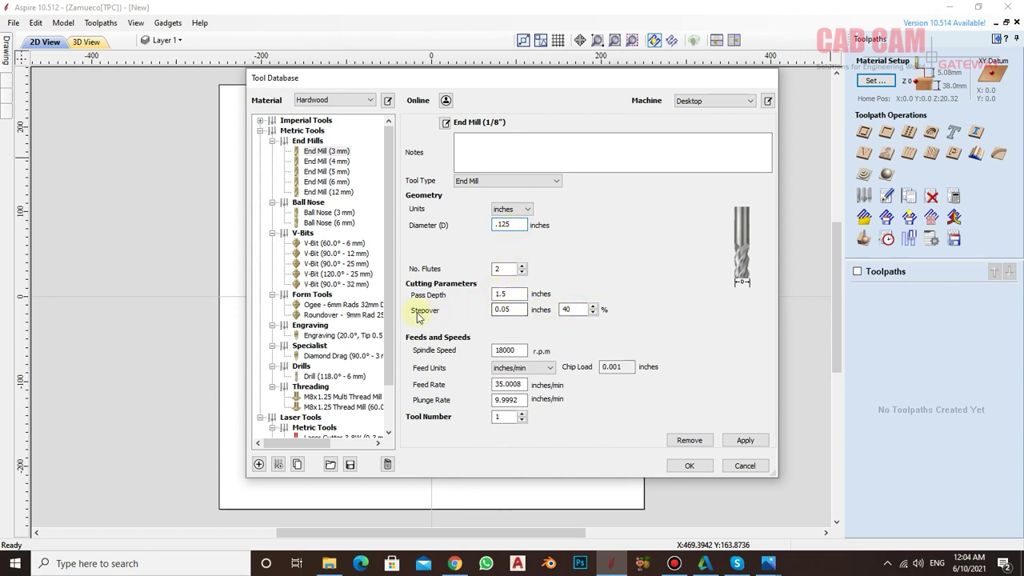
{"action": "left_click", "coordinate": [517, 292]}
{"action": "left_click_drag", "start_coordinate": [516, 293], "coordinate": [456, 293]}
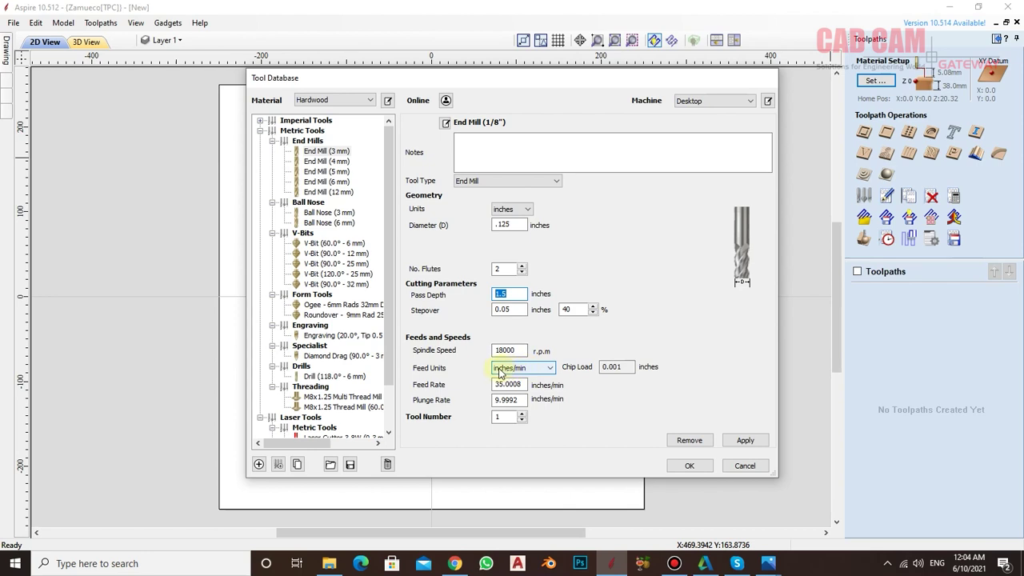
{"action": "left_click", "coordinate": [519, 209]}
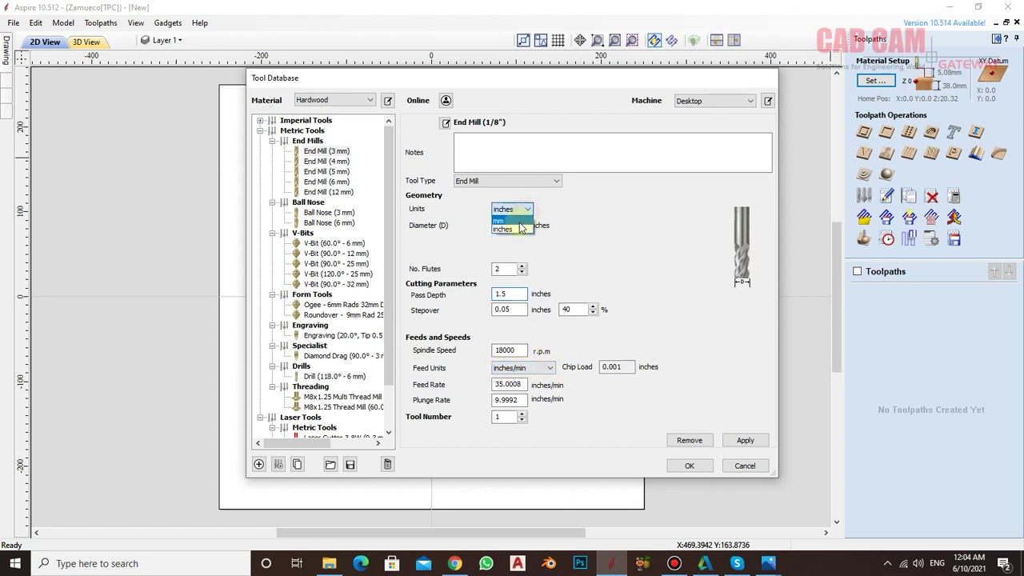
{"action": "left_click", "coordinate": [508, 227]}
{"action": "double_click", "coordinate": [512, 224]}
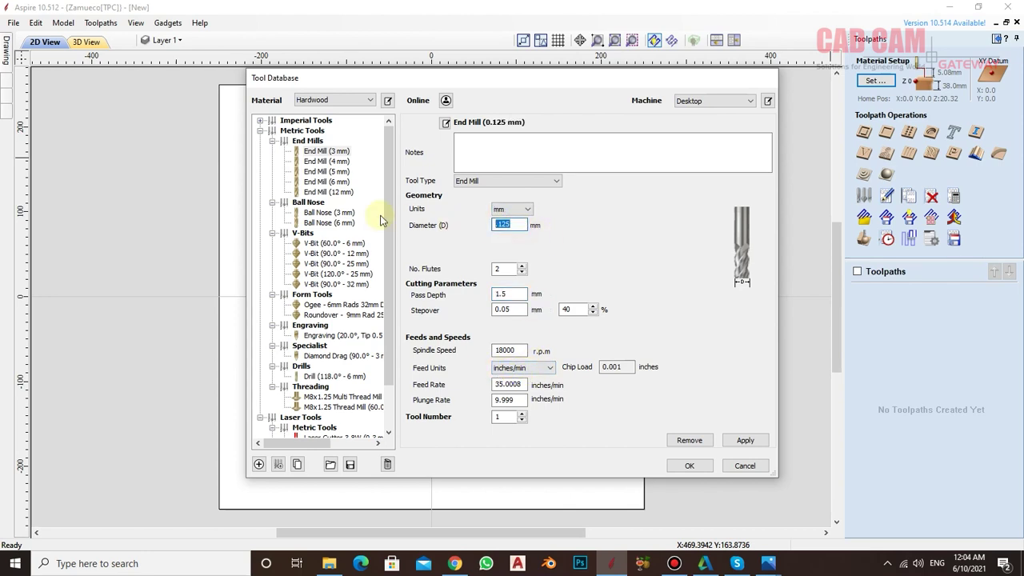
{"action": "type", "text": "3"}
{"action": "key", "text": "Tab"}
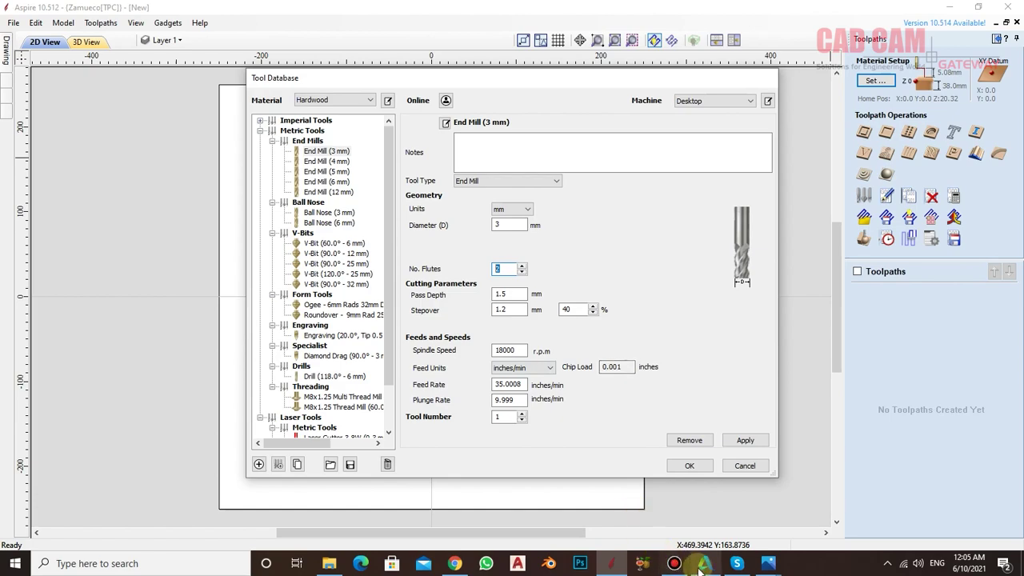
{"action": "left_click", "coordinate": [767, 563]}
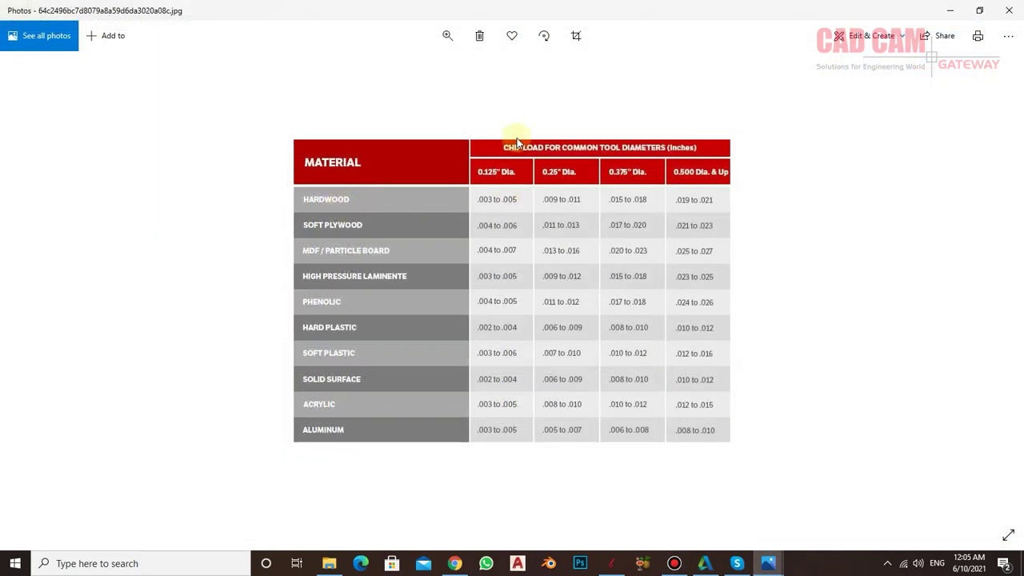
{"action": "left_click", "coordinate": [447, 36]}
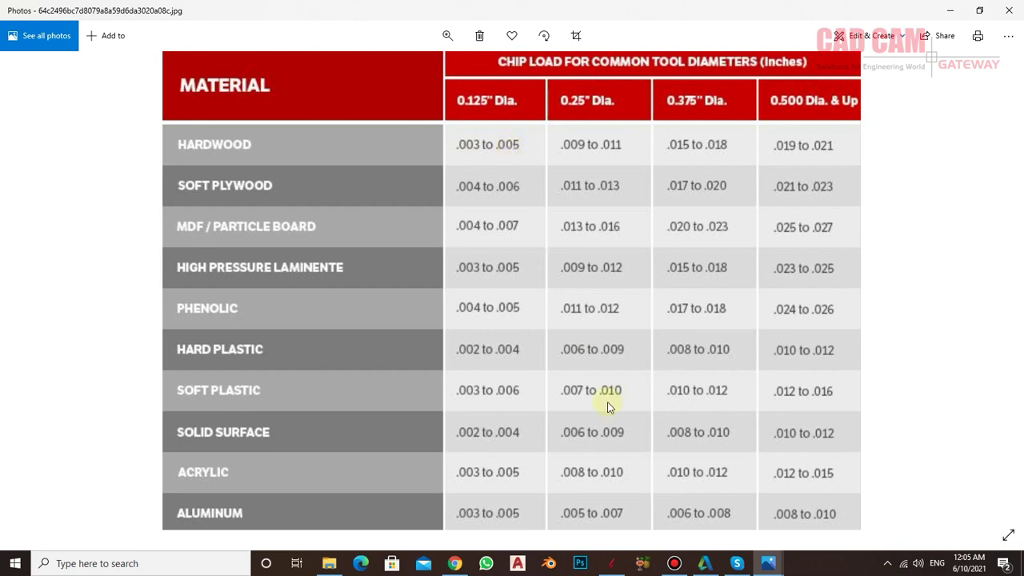
{"action": "left_click", "coordinate": [612, 564]}
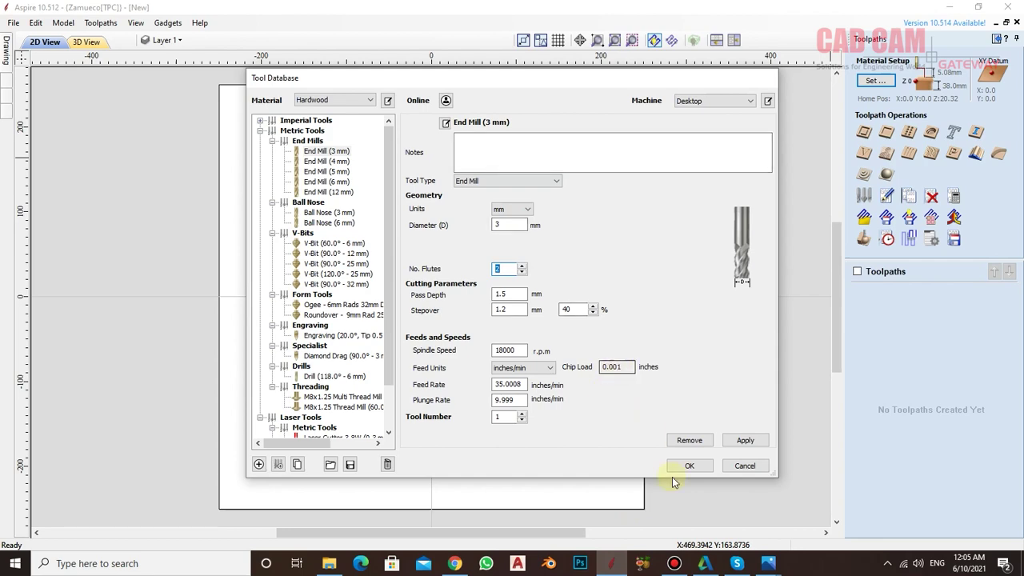
{"action": "left_click", "coordinate": [768, 564]}
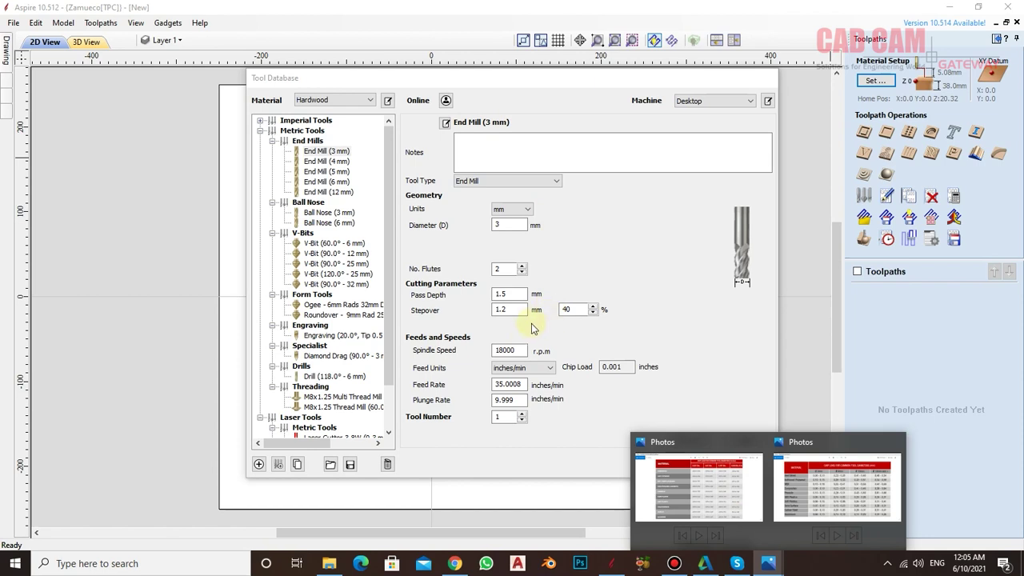
{"action": "left_click", "coordinate": [619, 369]}
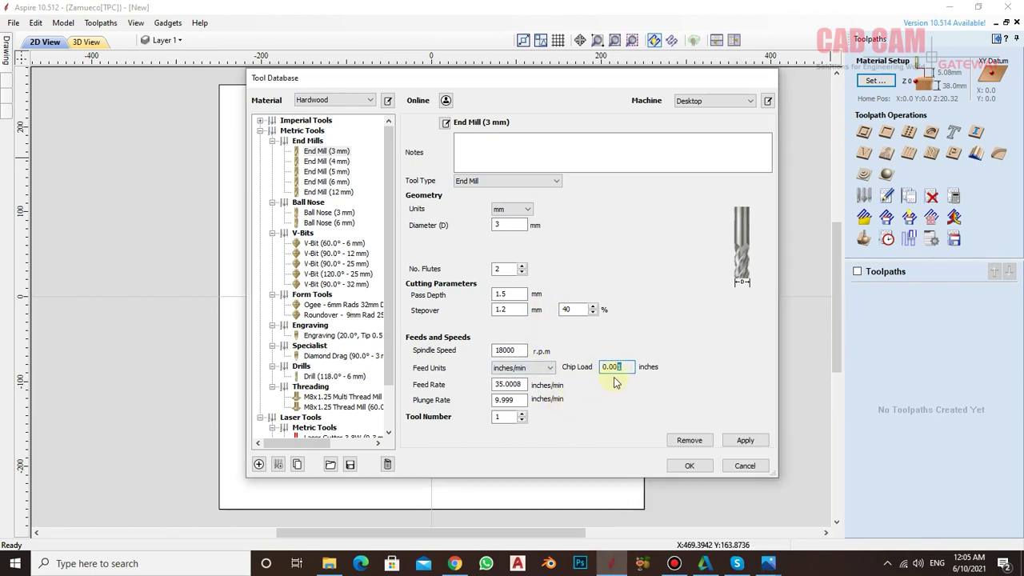
- Try a 150 feed rate with 16000 rpm spindle speed, then a 125 feed rate
{"action": "double_click", "coordinate": [507, 384]}
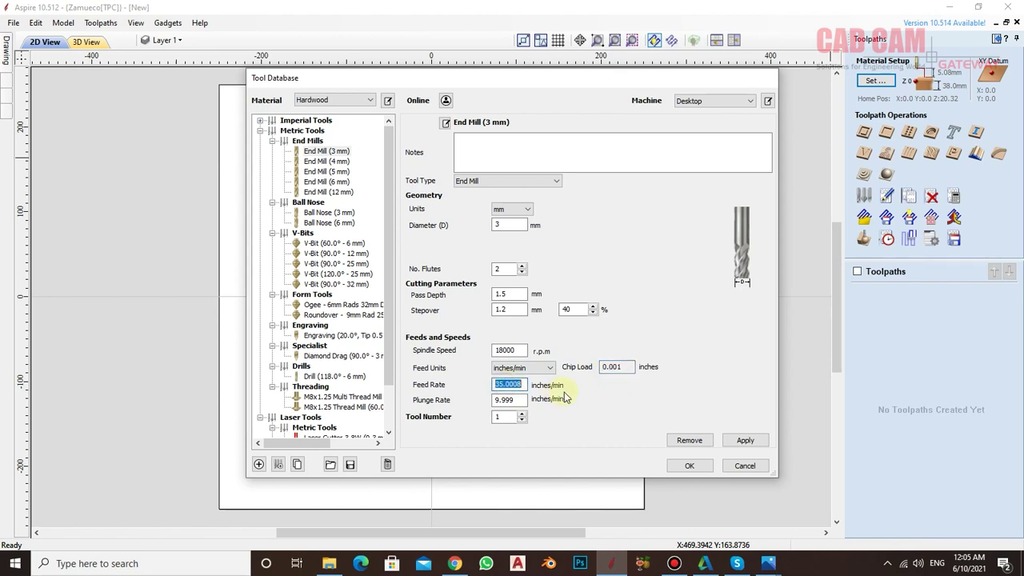
{"action": "type", "text": "100"}
{"action": "key", "text": "BackSpace"}
{"action": "key", "text": "BackSpace"}
{"action": "key", "text": "BackSpace"}
{"action": "type", "text": "150"}
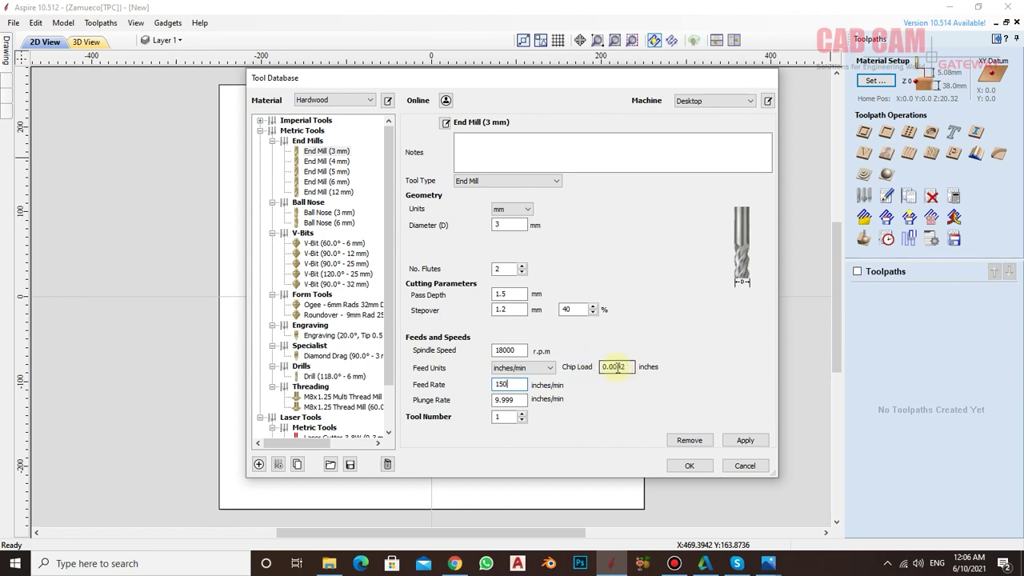
{"action": "double_click", "coordinate": [499, 349]}
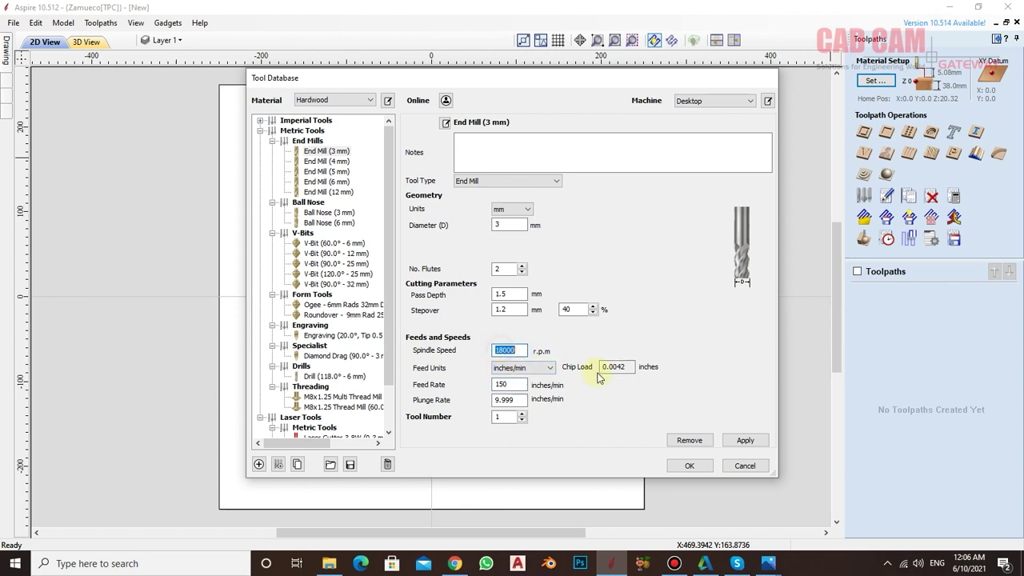
{"action": "type", "text": "1600"}
{"action": "type", "text": "0"}
{"action": "double_click", "coordinate": [499, 385]}
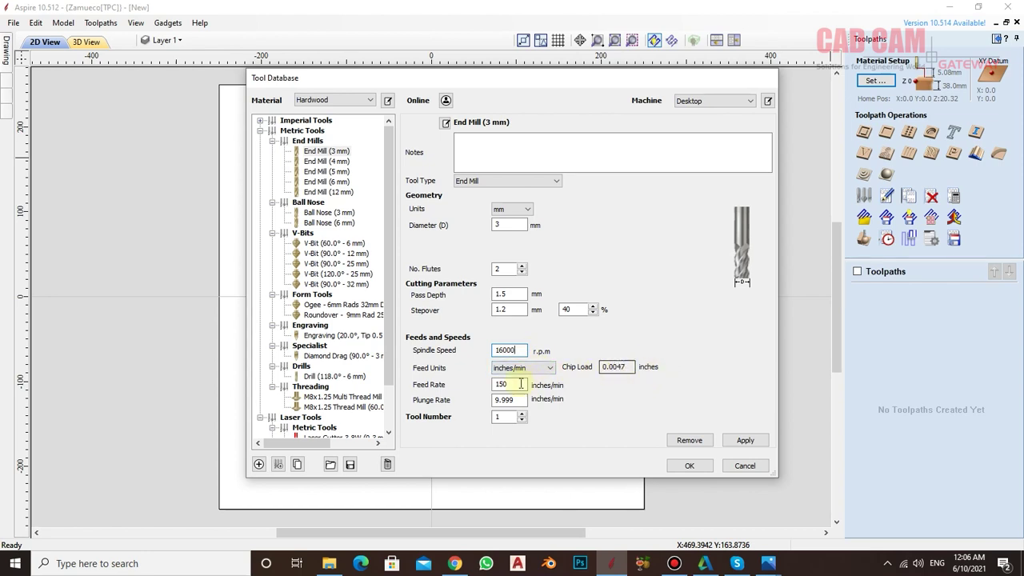
{"action": "type", "text": "125"}
- Set the spindle speed to 20000 rpm and the feed rate to 175 inches/min
{"action": "double_click", "coordinate": [520, 352]}
{"action": "type", "text": "200"}
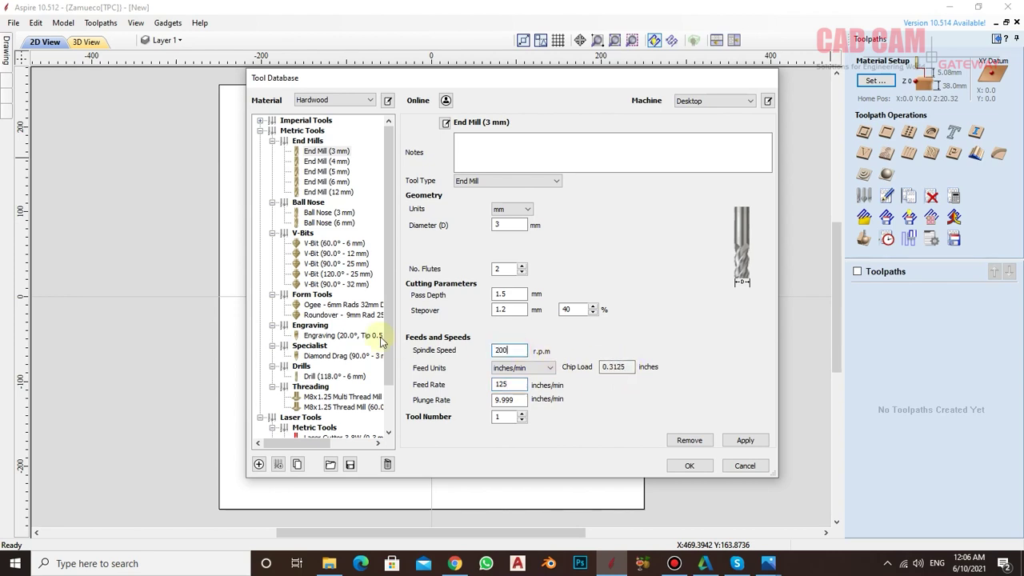
{"action": "type", "text": "00"}
{"action": "double_click", "coordinate": [494, 386]}
{"action": "type", "text": "150"}
{"action": "key", "text": "BackSpace"}
{"action": "key", "text": "BackSpace"}
{"action": "type", "text": "75"}
- Enter a 60 inches/min plunge rate and change the tool diameter to 6 mm
{"action": "double_click", "coordinate": [505, 402]}
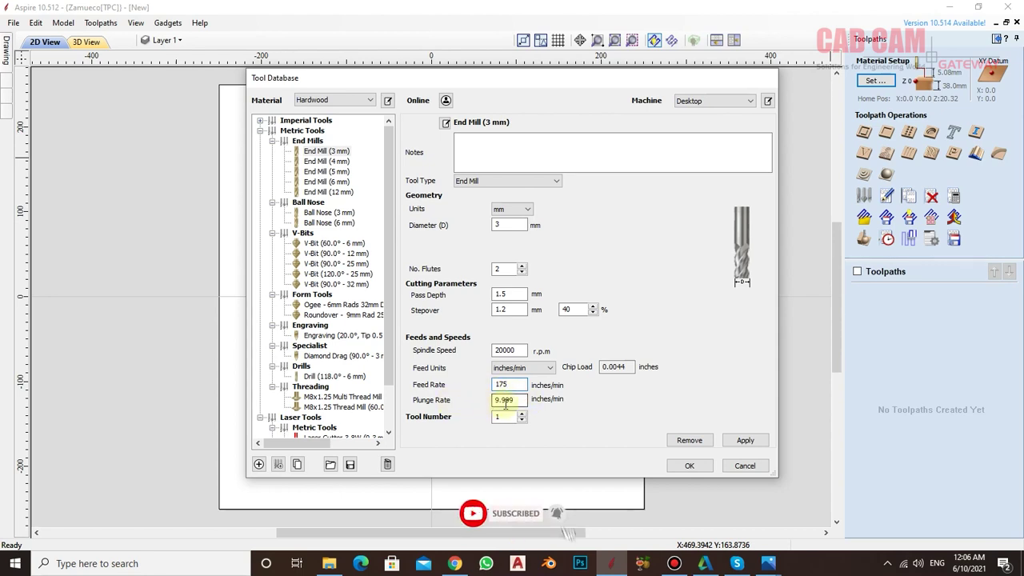
{"action": "double_click", "coordinate": [504, 402]}
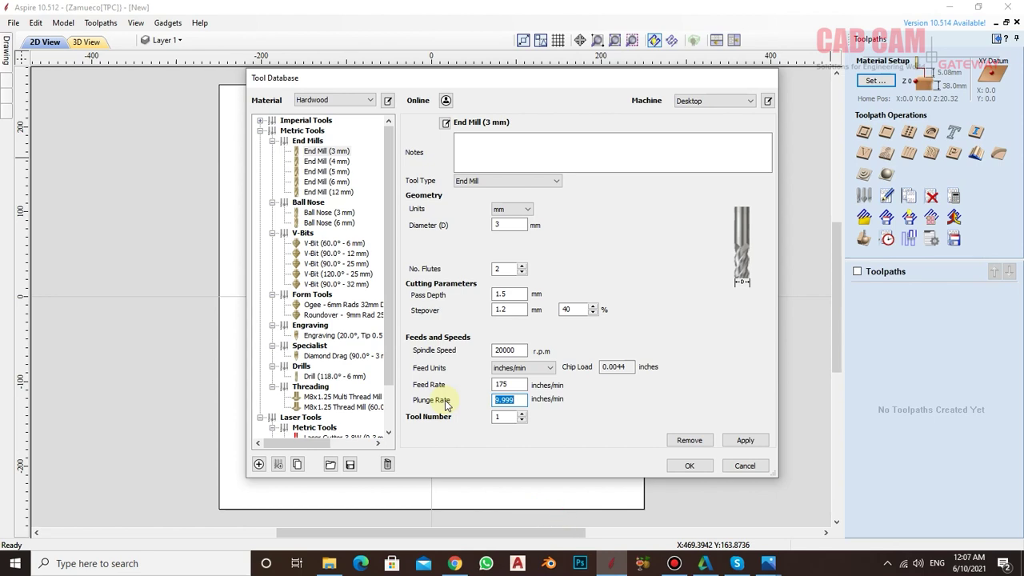
{"action": "type", "text": "60"}
{"action": "key", "text": "Tab"}
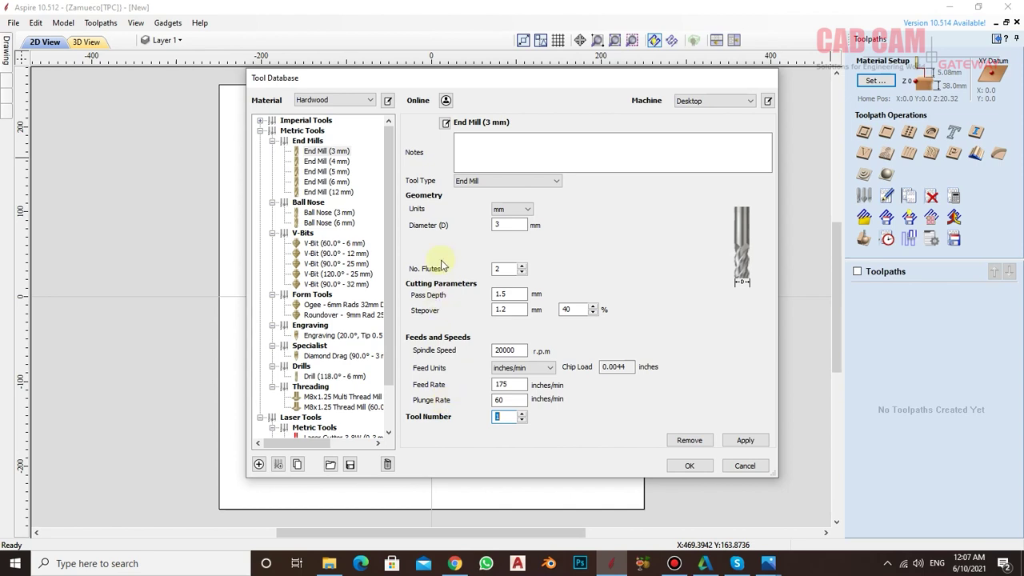
{"action": "left_click", "coordinate": [512, 226]}
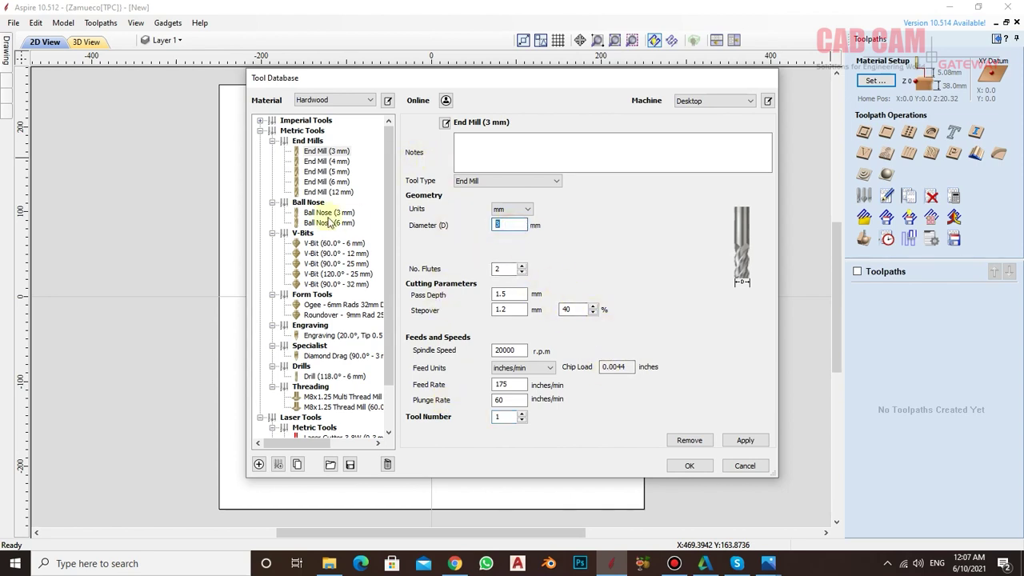
{"action": "type", "text": "6"}
{"action": "left_click", "coordinate": [616, 366]}
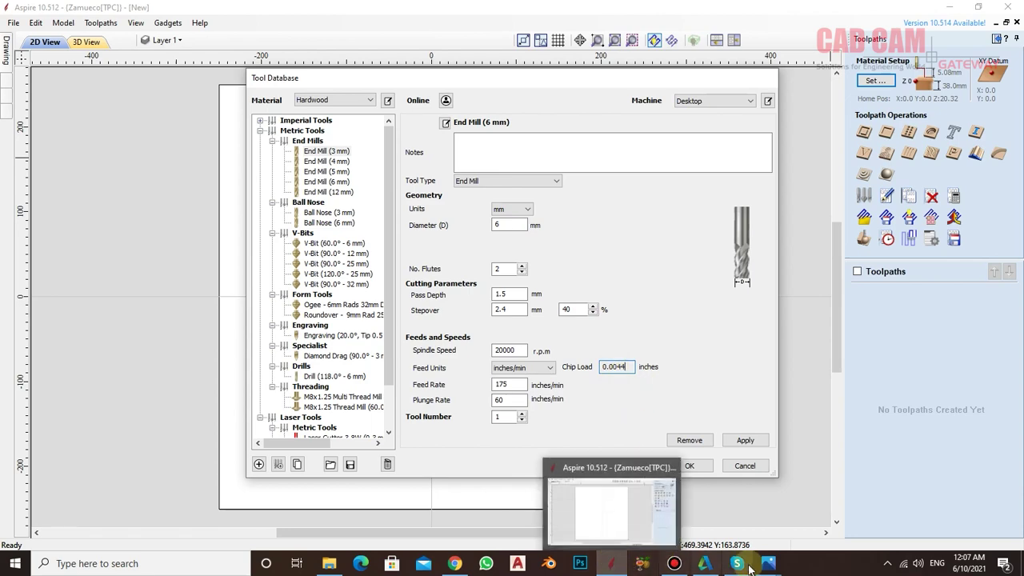
{"action": "mouse_move", "coordinate": [768, 563]}
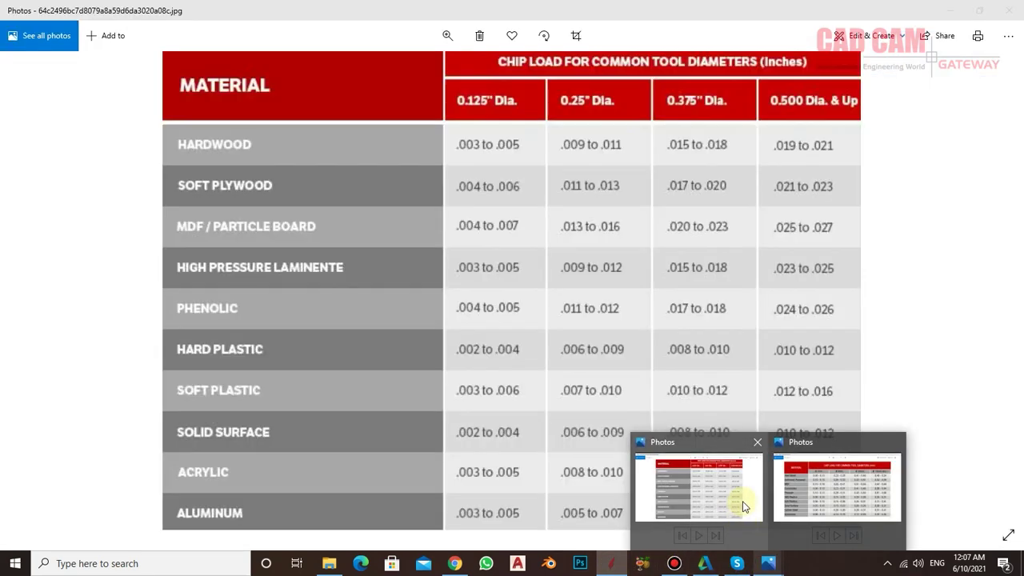
{"action": "left_click", "coordinate": [742, 502]}
{"action": "left_click", "coordinate": [571, 102]}
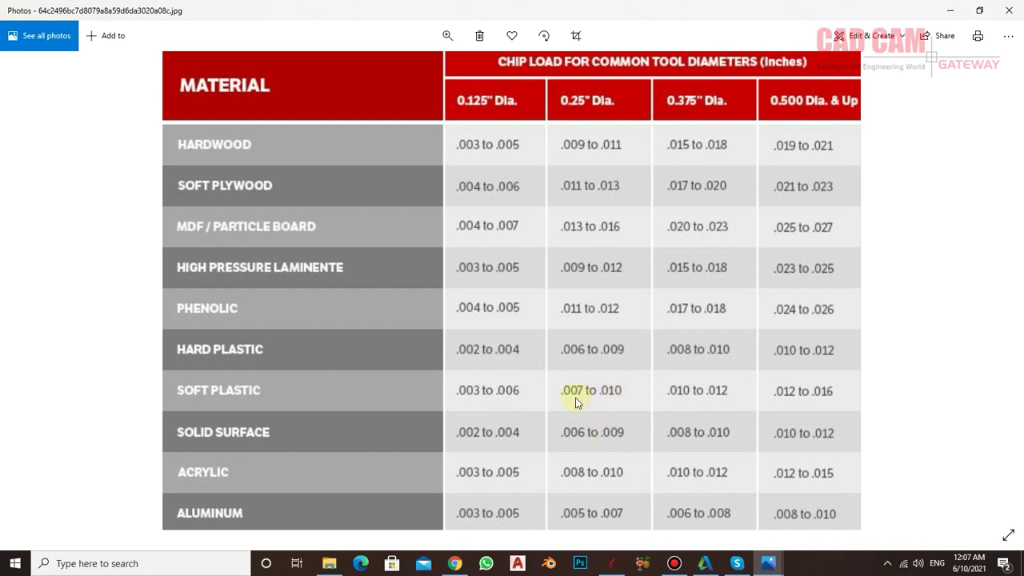
{"action": "left_click", "coordinate": [952, 11]}
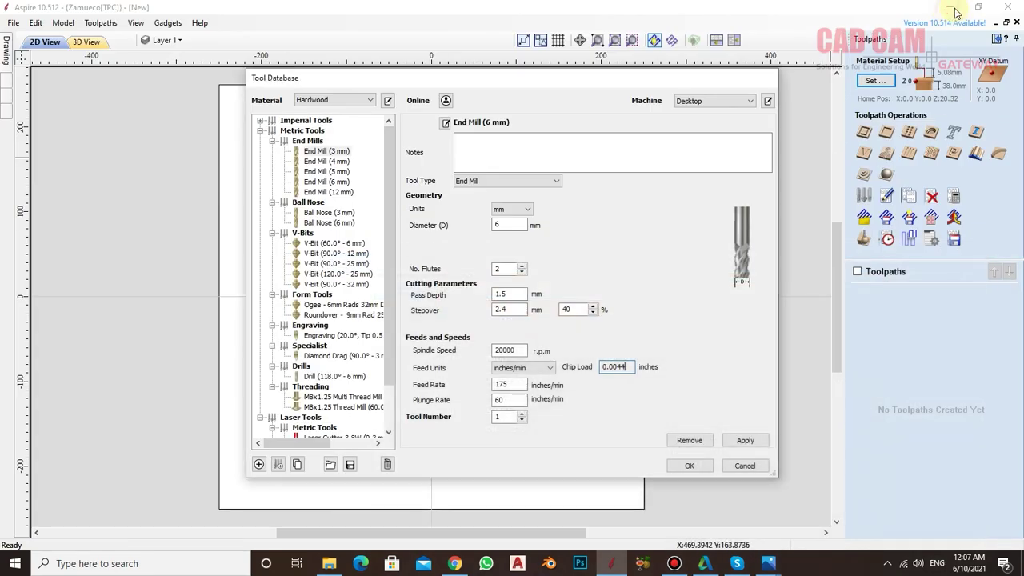
- Set the 6 mm end mill to 18000 rpm spindle speed and a 350 inches/min feed rate
{"action": "double_click", "coordinate": [509, 351]}
{"action": "type", "text": "1"}
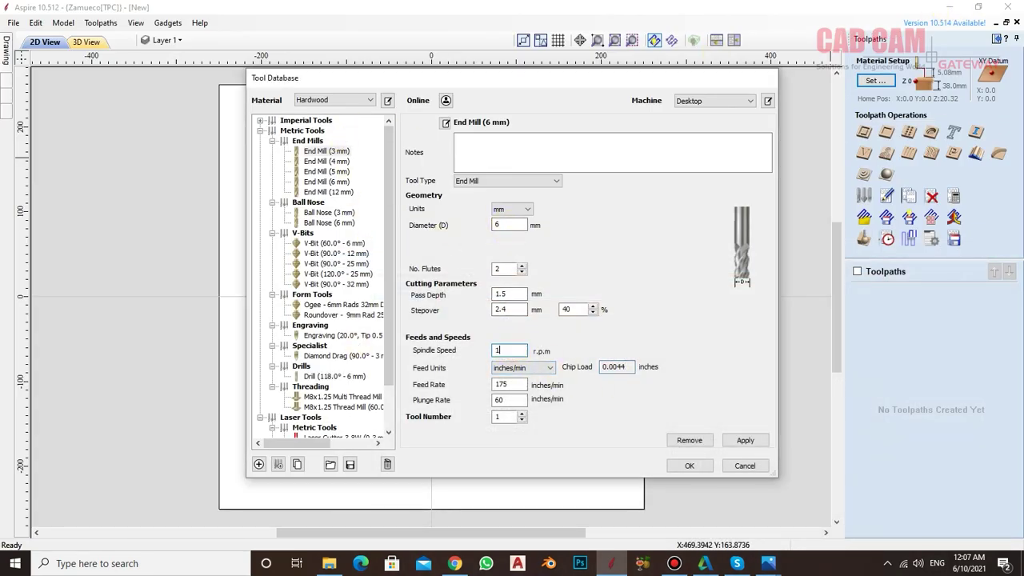
{"action": "type", "text": "8000"}
{"action": "left_click_drag", "start_coordinate": [620, 367], "coordinate": [624, 367]}
{"action": "left_click_drag", "start_coordinate": [520, 385], "coordinate": [432, 389]}
{"action": "type", "text": "350"}
- Test flute counts from 3 up to 15 to watch the chip load, then return to 2 flutes
{"action": "left_click", "coordinate": [521, 266]}
{"action": "left_click", "coordinate": [522, 272]}
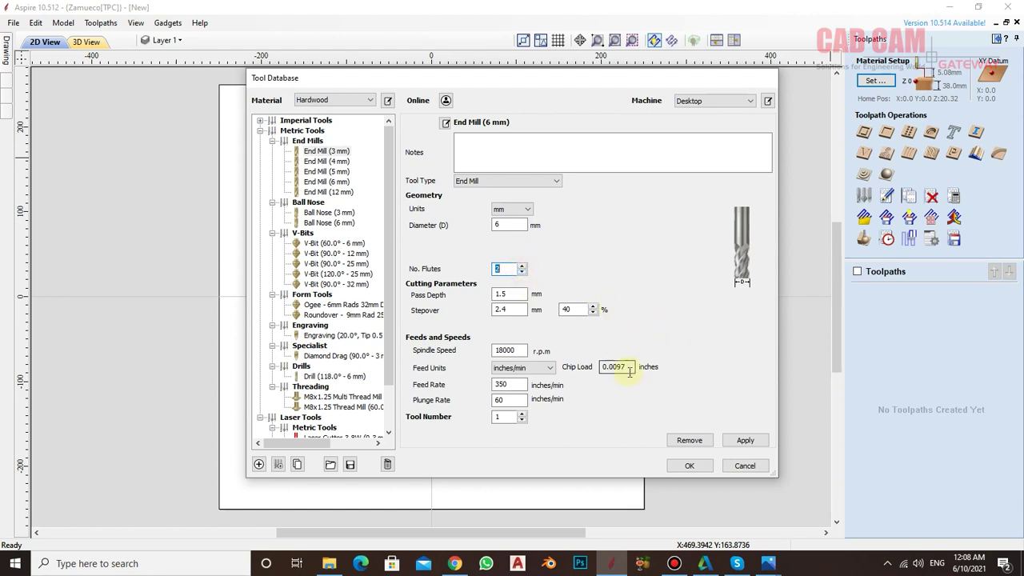
{"action": "left_click", "coordinate": [521, 267]}
{"action": "left_click", "coordinate": [520, 268]}
{"action": "left_click", "coordinate": [521, 269]}
{"action": "left_click", "coordinate": [521, 269]}
{"action": "left_click", "coordinate": [521, 269]}
{"action": "left_click", "coordinate": [521, 269]}
{"action": "left_click", "coordinate": [521, 269]}
{"action": "left_click", "coordinate": [520, 269]}
{"action": "left_click", "coordinate": [521, 269]}
{"action": "left_click", "coordinate": [521, 269]}
{"action": "left_click", "coordinate": [521, 268]}
{"action": "left_click", "coordinate": [521, 268]}
{"action": "left_click", "coordinate": [521, 269]}
{"action": "type", "text": "6"}
{"action": "left_click", "coordinate": [520, 273]}
{"action": "left_click", "coordinate": [521, 272]}
{"action": "left_click", "coordinate": [521, 273]}
{"action": "left_click", "coordinate": [521, 273]}
{"action": "mouse_move", "coordinate": [767, 563]}
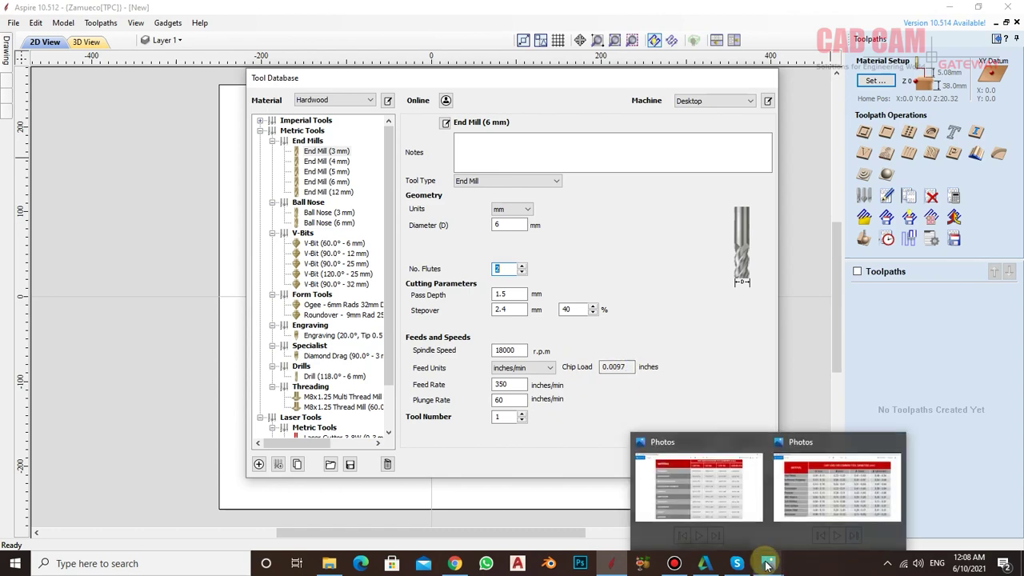
{"action": "left_click", "coordinate": [738, 512]}
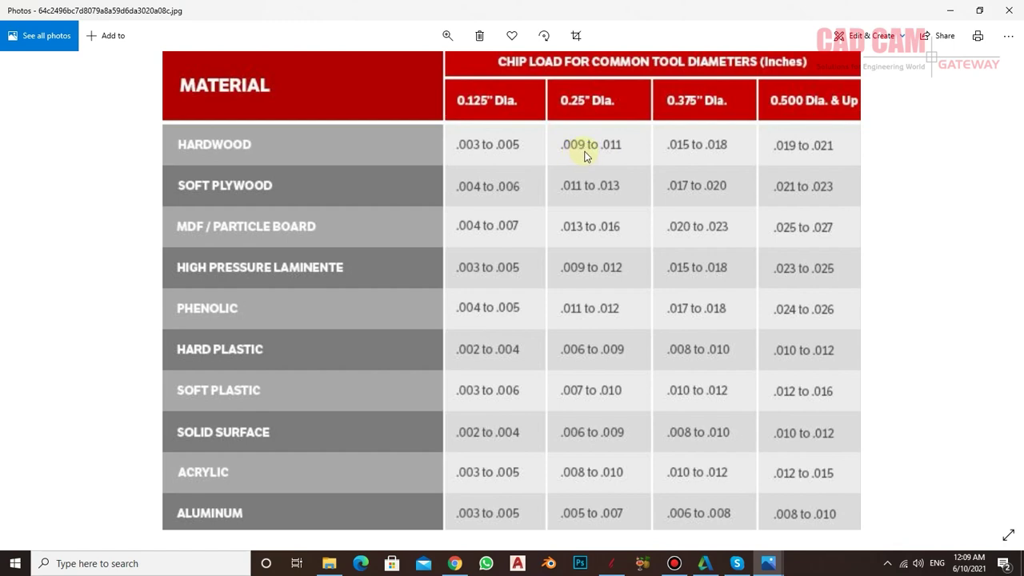
- Go back to the 6 mm end mill's settings and check its 0.0097 chip load value
{"action": "left_click", "coordinate": [950, 11]}
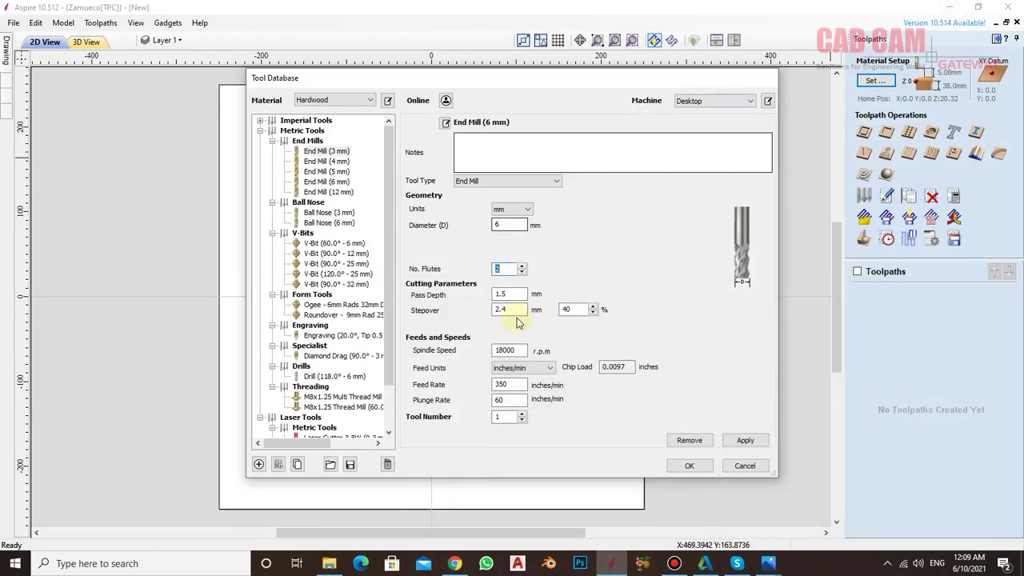
{"action": "left_click", "coordinate": [619, 366]}
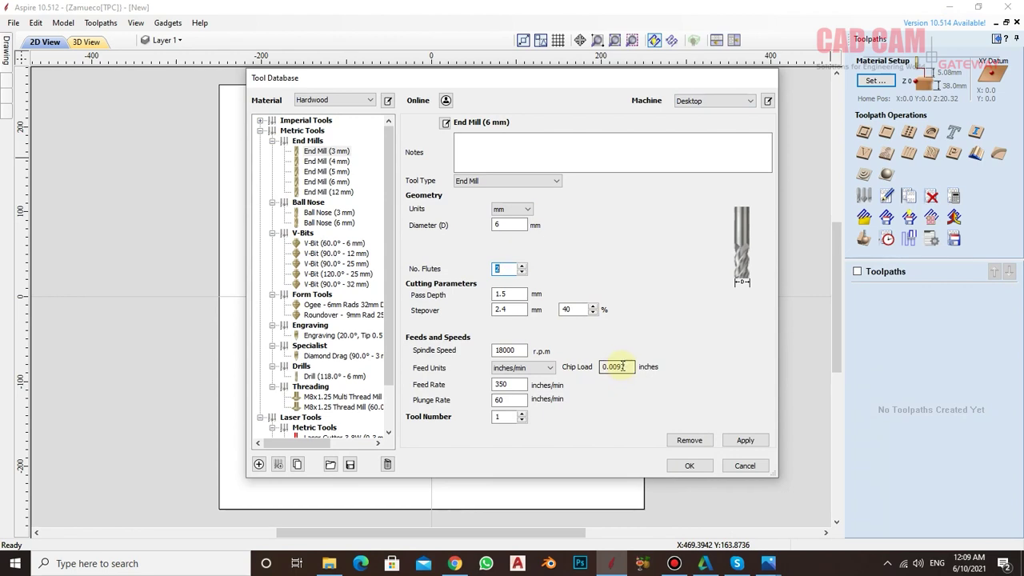
{"action": "key", "text": "Tab"}
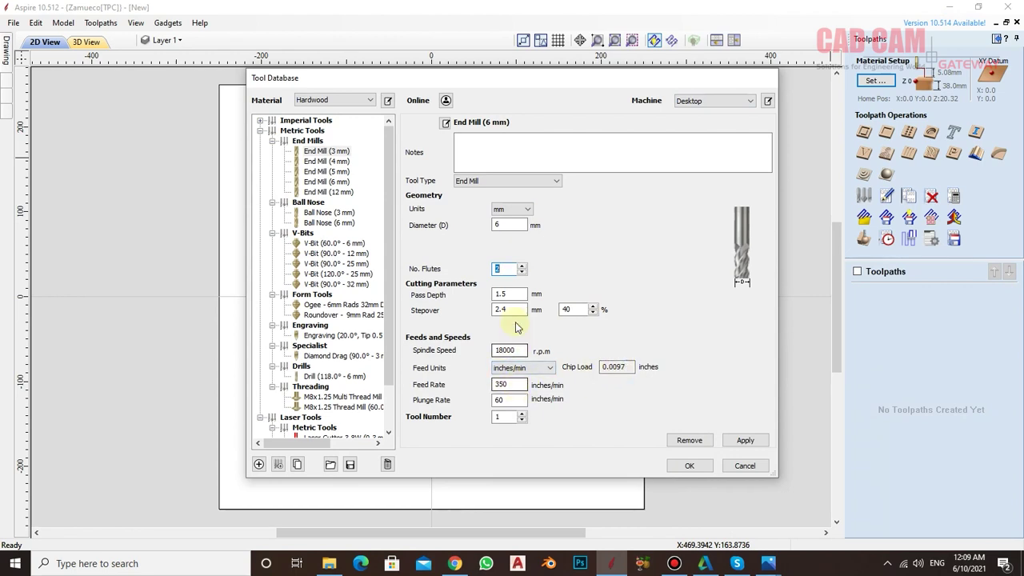
{"action": "left_click", "coordinate": [505, 268]}
{"action": "left_click", "coordinate": [630, 367]}
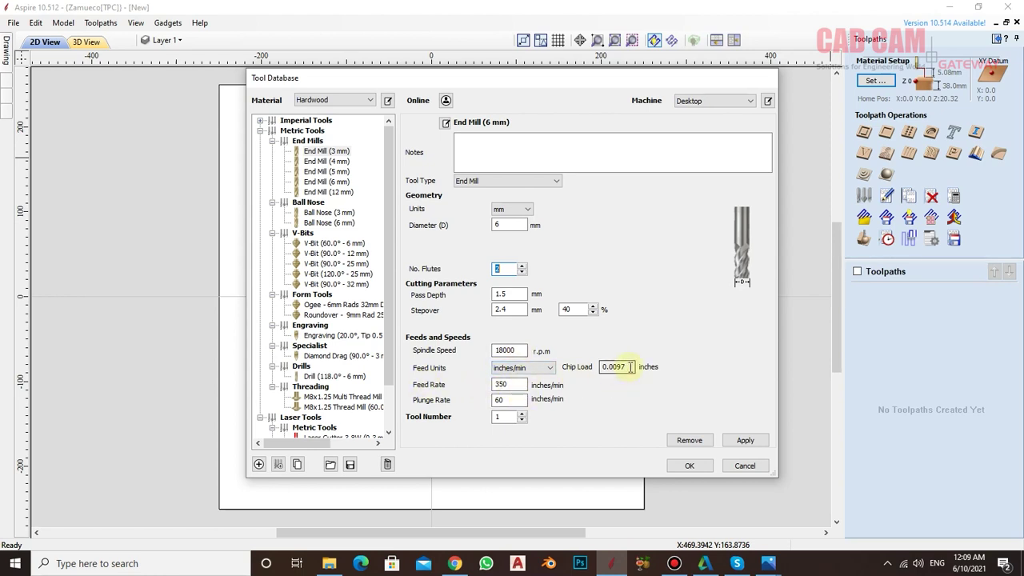
- Set the 6 mm end mill's plunge rate to 160 in/min
{"action": "left_click", "coordinate": [506, 400]}
{"action": "type", "text": "160"}
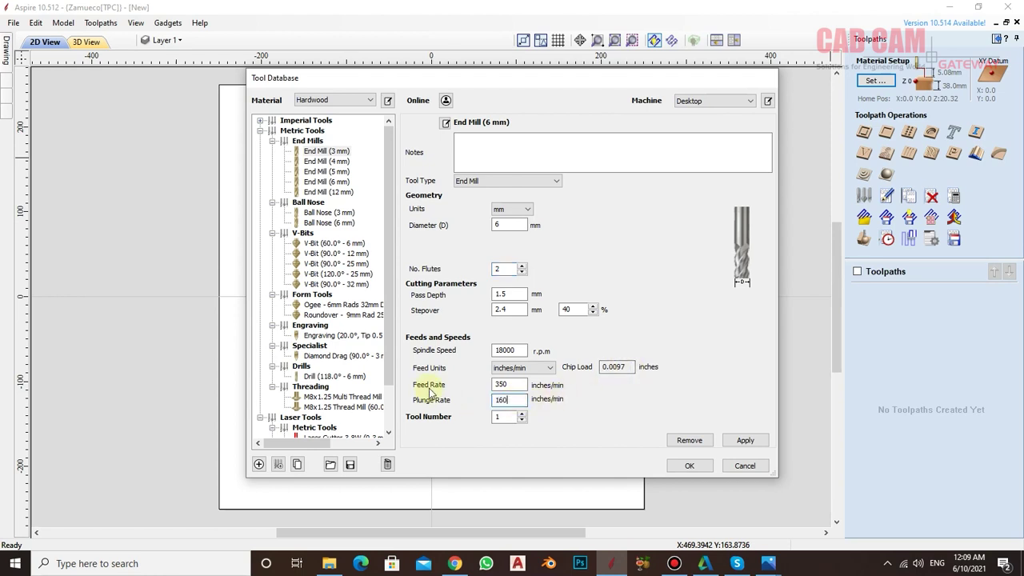
{"action": "key", "text": "Tab"}
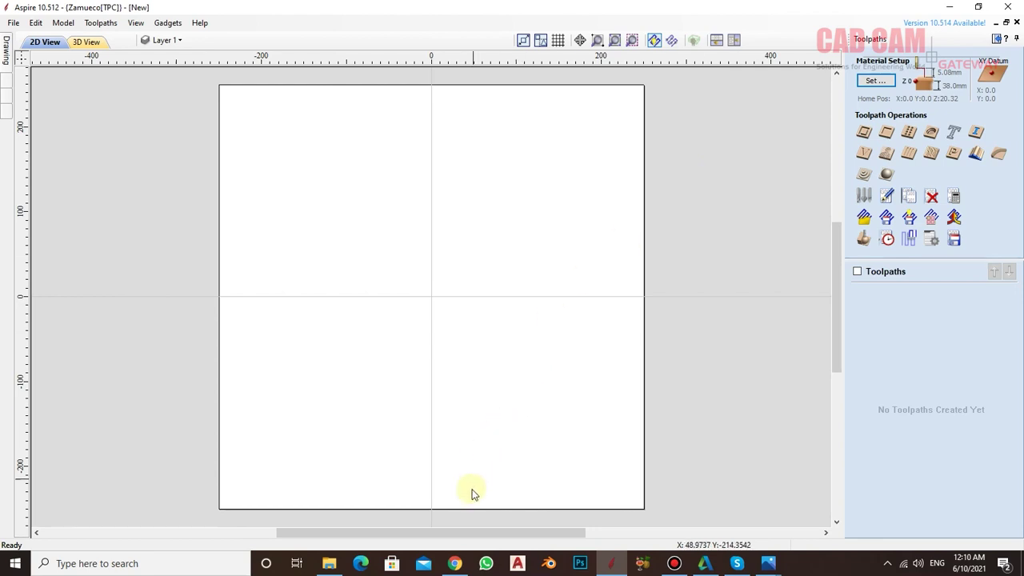
- Bring up the Aspire-31 Tool Parameters folder of reference images
{"action": "left_click", "coordinate": [328, 562]}
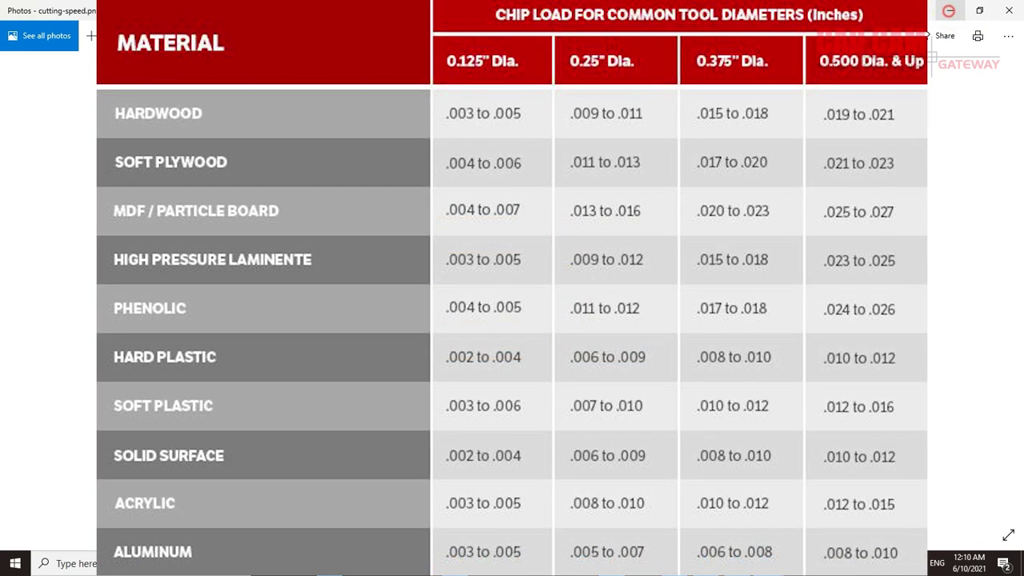
- Put away the chip-load reference image and return to the blank 500 × 500 mm Aspire job
{"action": "left_click", "coordinate": [950, 16]}
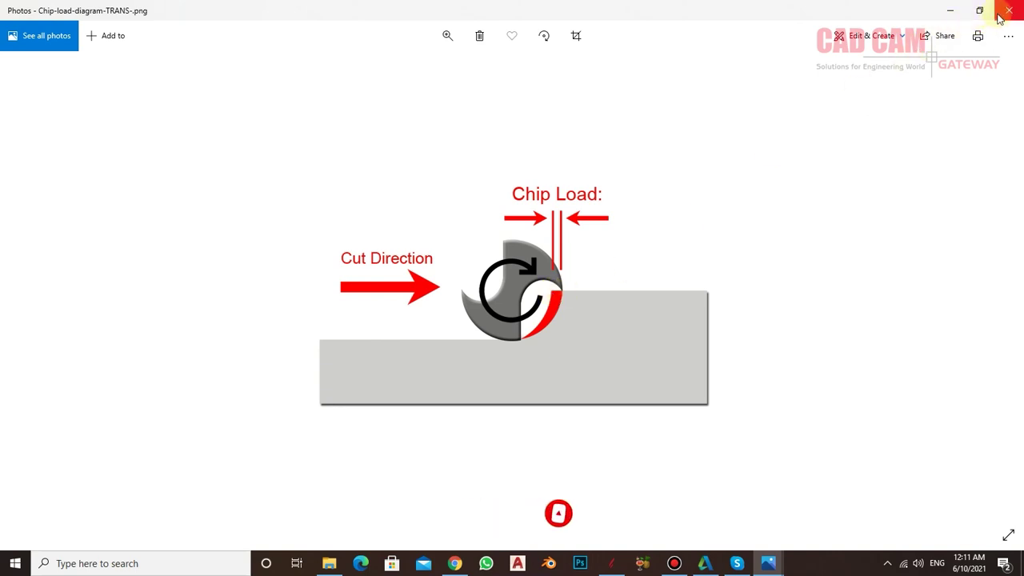
{"action": "left_click", "coordinate": [612, 564]}
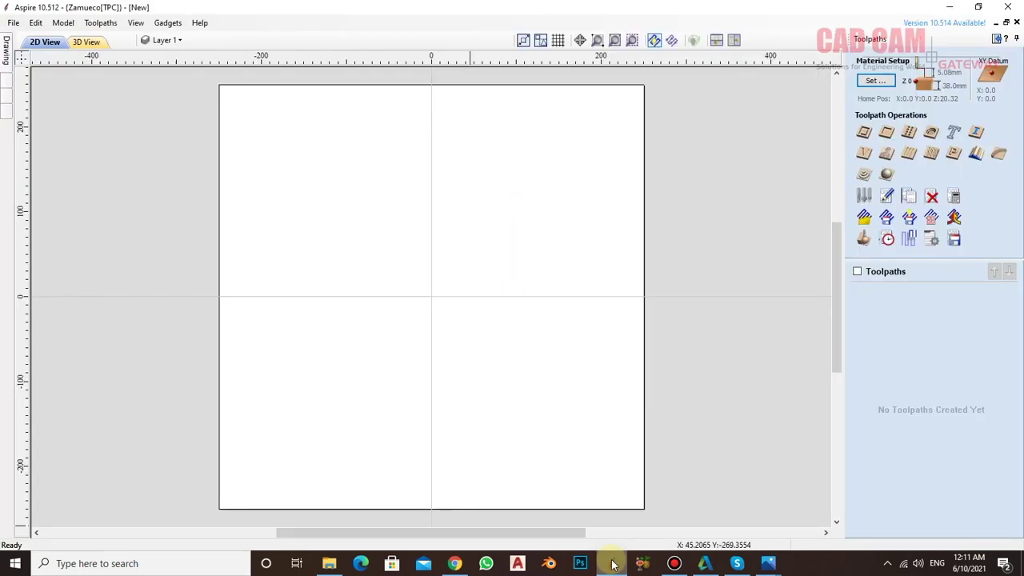